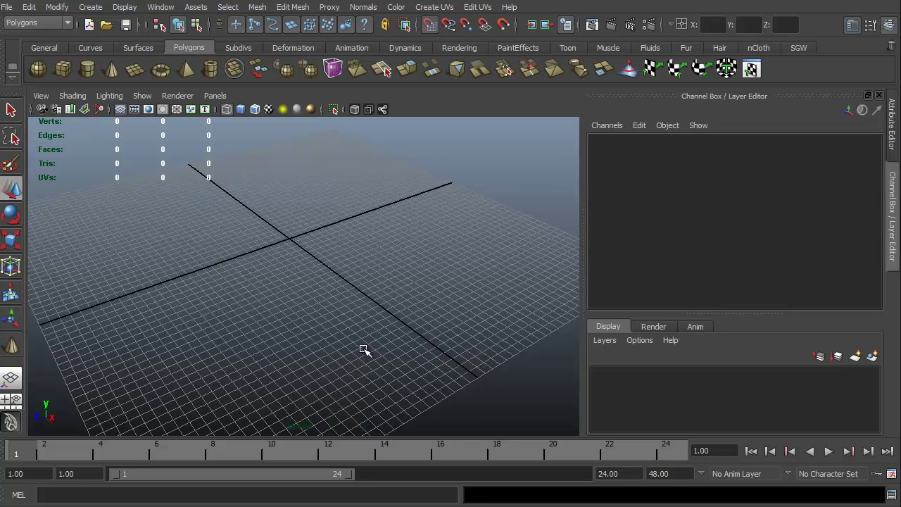
Tumble, pan and dolly the perspective camera until the grid fills the view as a top-down diamond.
mouse_move(346, 356)
alt+mouse_down()
mouse_move(274, 339)
mouse_move(297, 368)
mouse_move(395, 354)
mouse_move(383, 372)
mouse_move(368, 356)
mouse_move(326, 358)
mouse_move(338, 352)
alt+mouse_up()
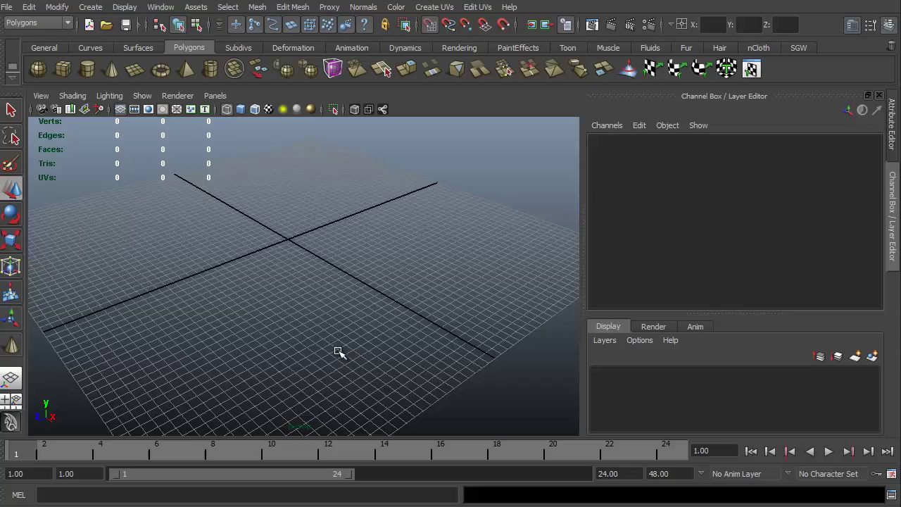
alt+drag(289, 286, 312, 299)
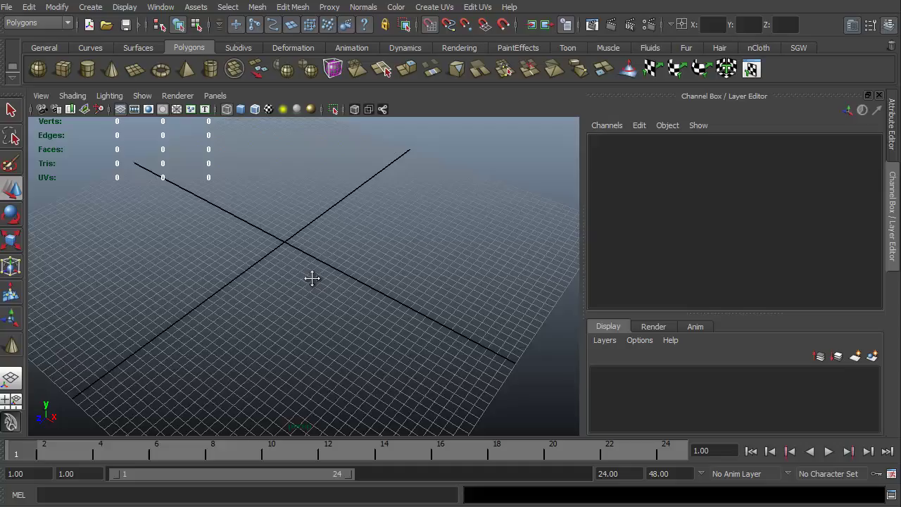
alt+middle_drag(312, 278, 328, 249)
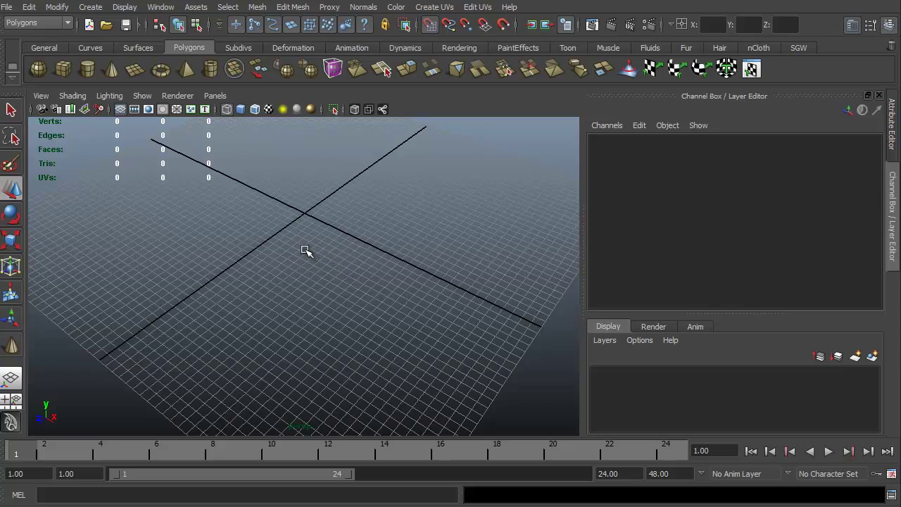
alt+right_drag(305, 250, 225, 187)
alt+drag(226, 188, 317, 270)
alt+middle_drag(317, 270, 342, 295)
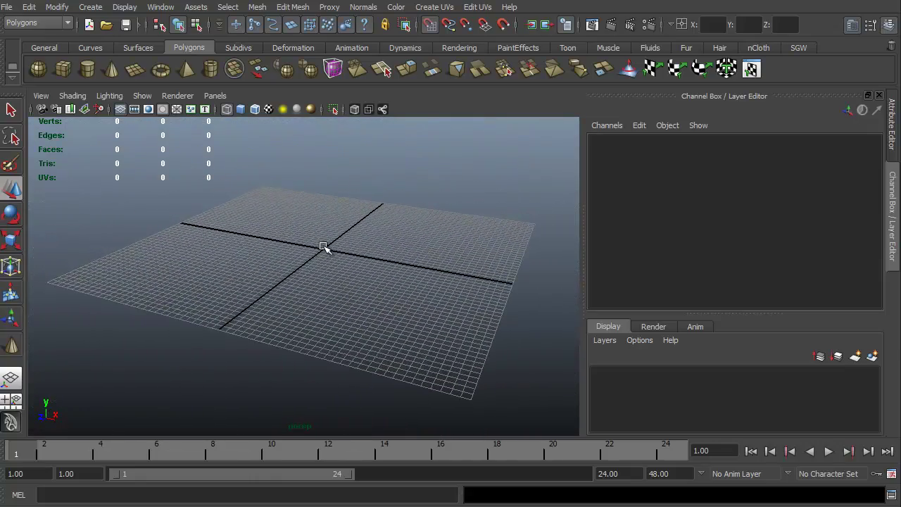
alt+drag(346, 275, 284, 263)
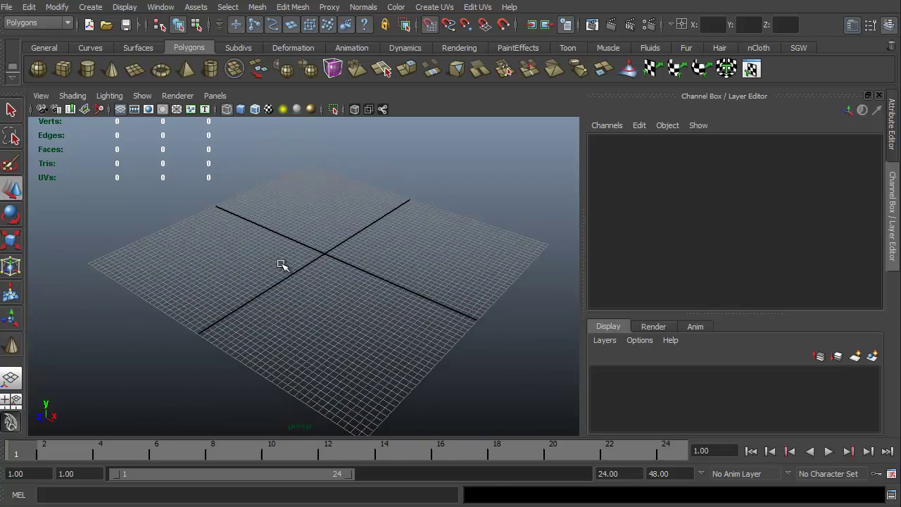
alt+middle_drag(284, 264, 299, 281)
alt+right_drag(299, 280, 335, 282)
alt+drag(335, 282, 327, 302)
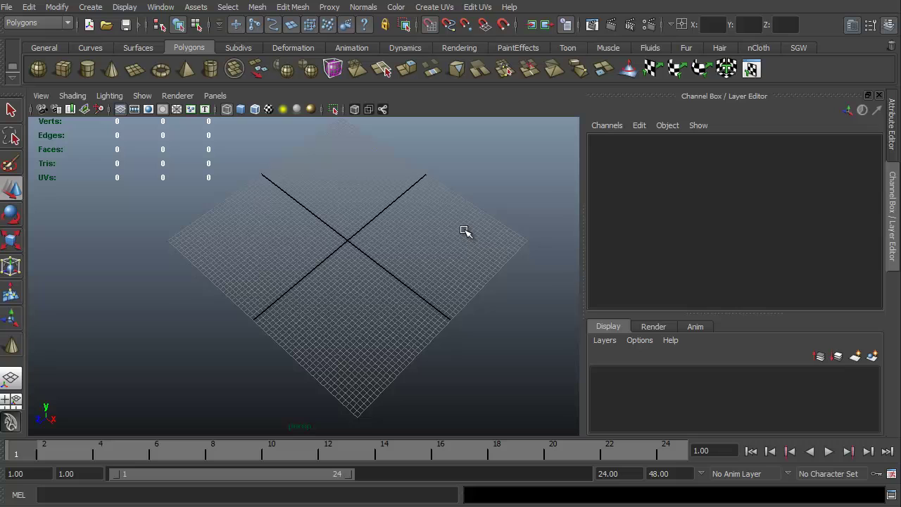
alt+middle_drag(370, 277, 324, 279)
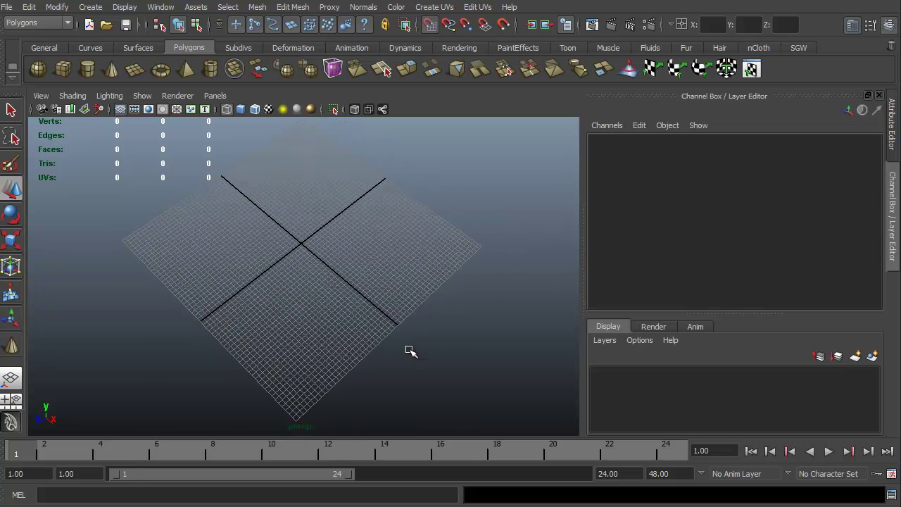
key(space)
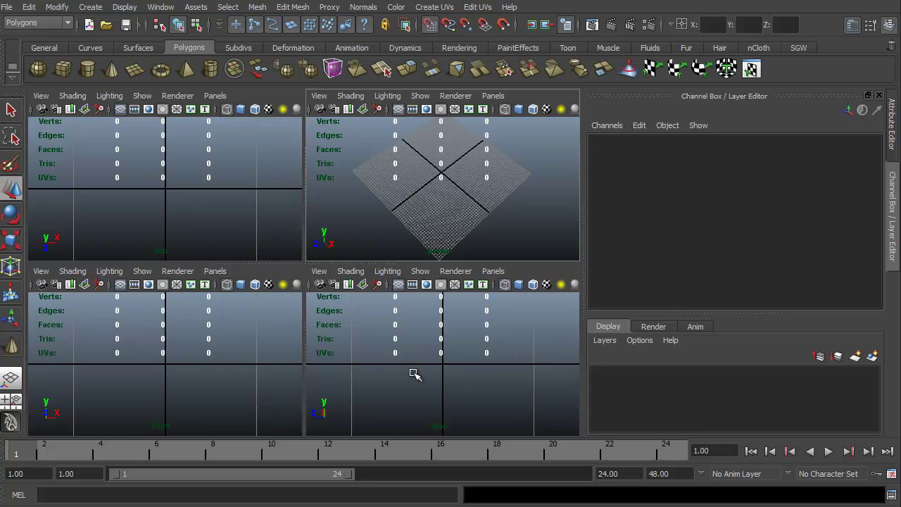
key(space)
key(space)
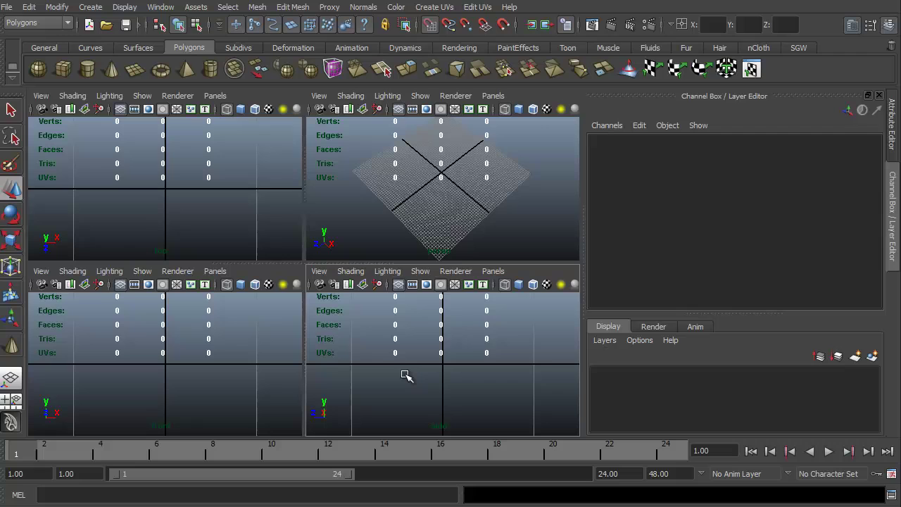
key(space)
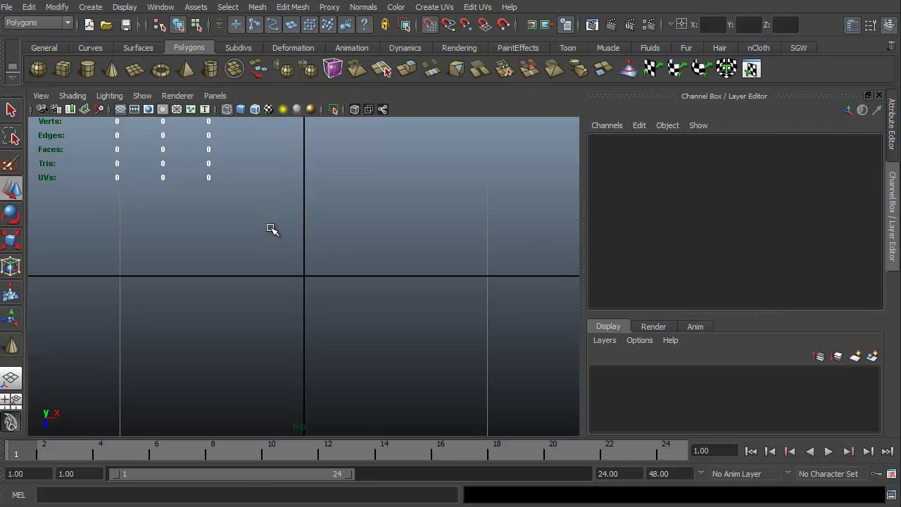
key(space)
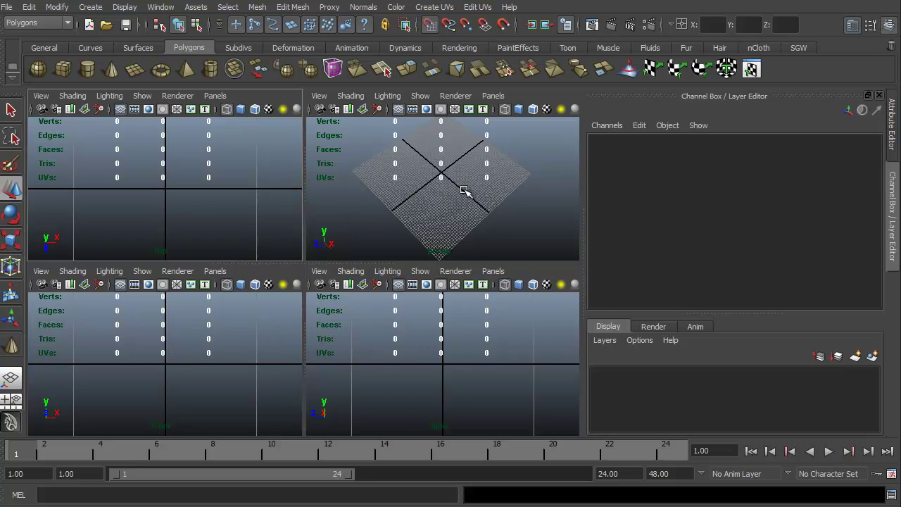
key(space)
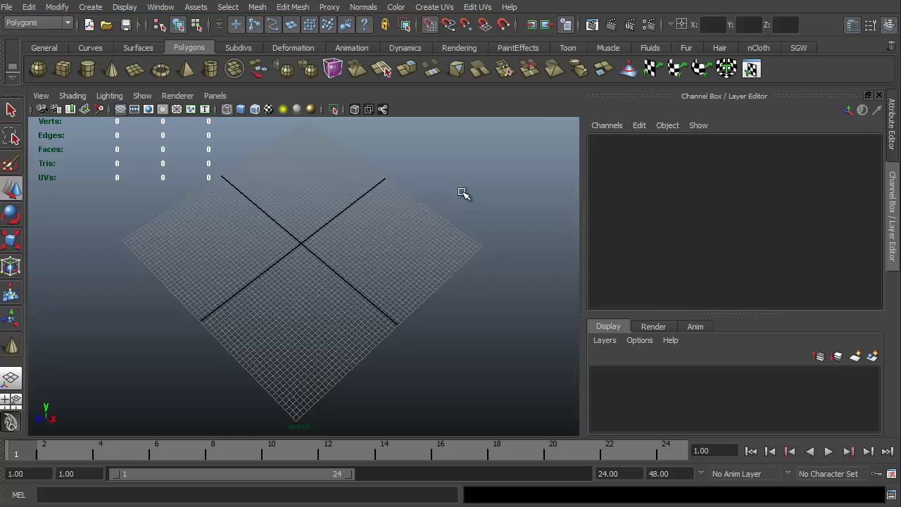
key(space)
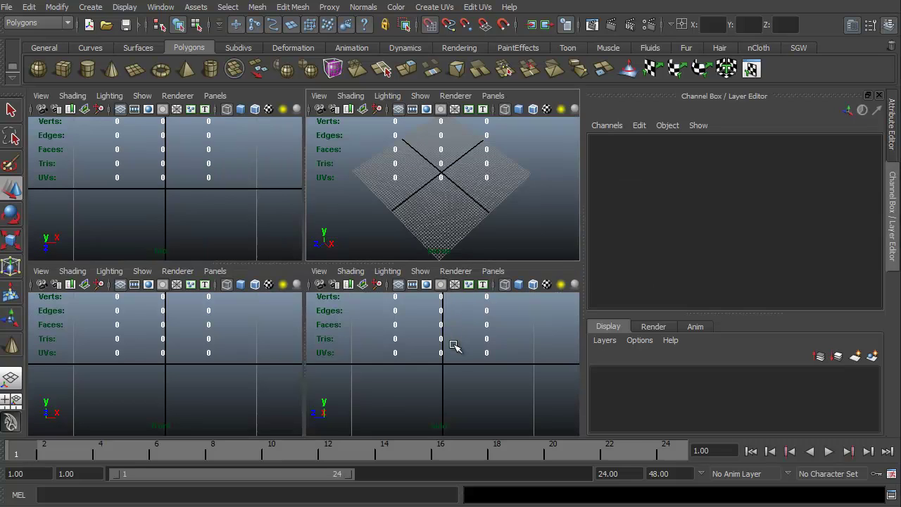
key(space)
key(space)
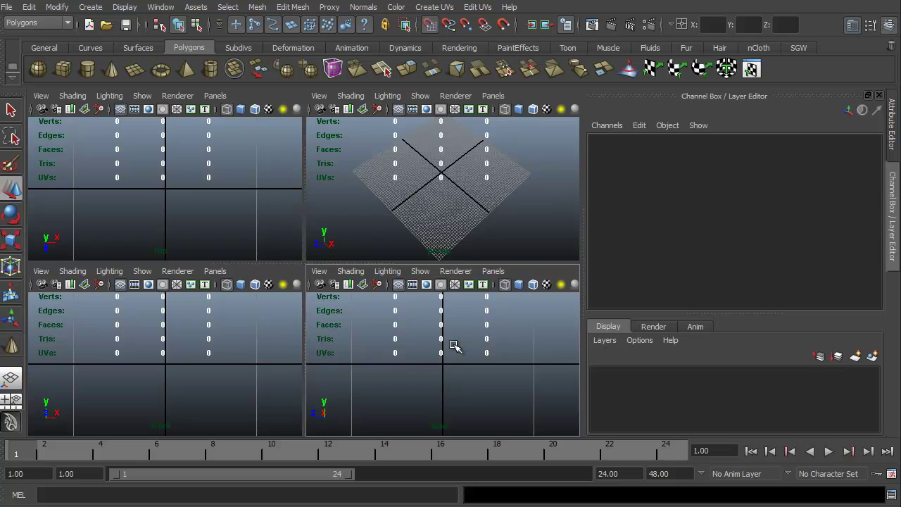
click(226, 352)
key(space)
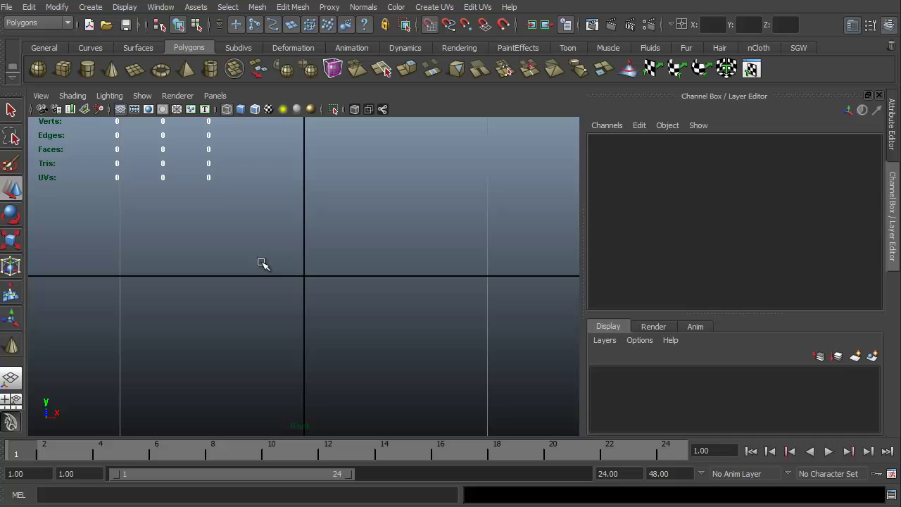
key(space)
key(space)
key(space)
key(space)
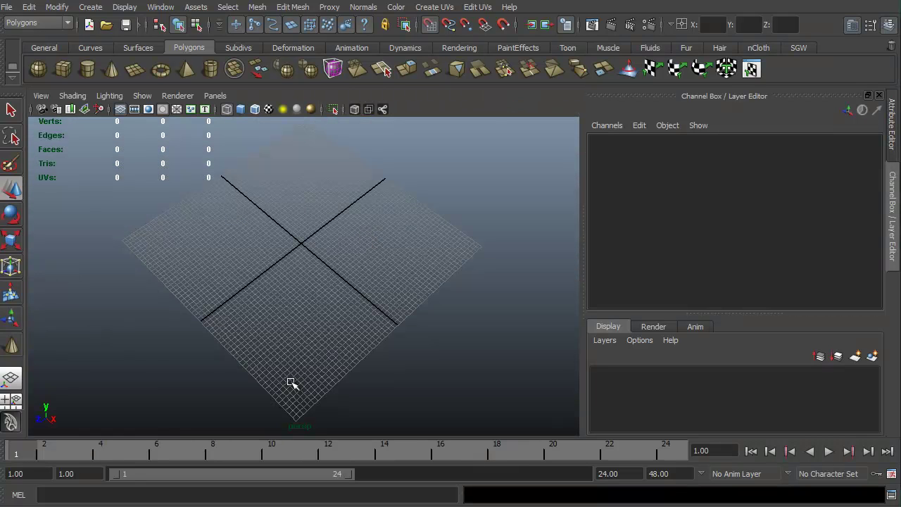
Narrow the Channel Box / Layer Editor to widen the viewport, then hide and reshow the panel.
alt+drag(276, 399, 298, 374)
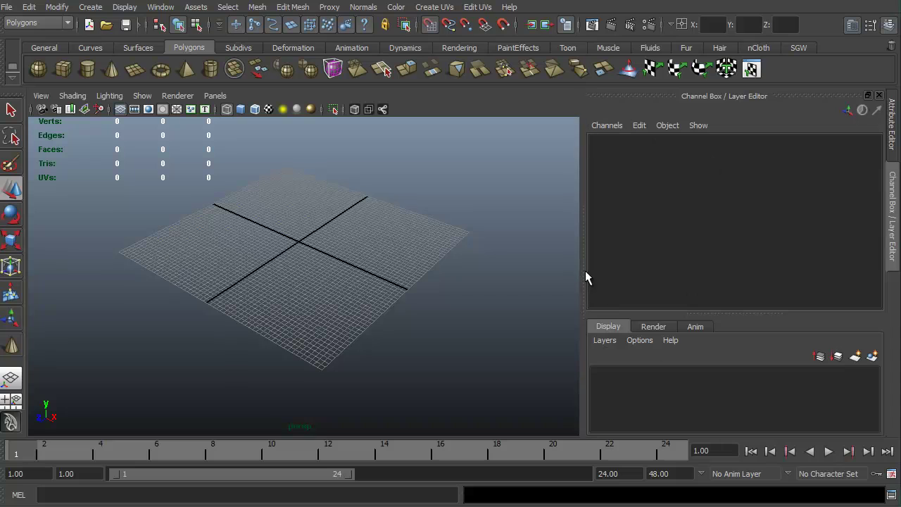
drag(583, 268, 770, 297)
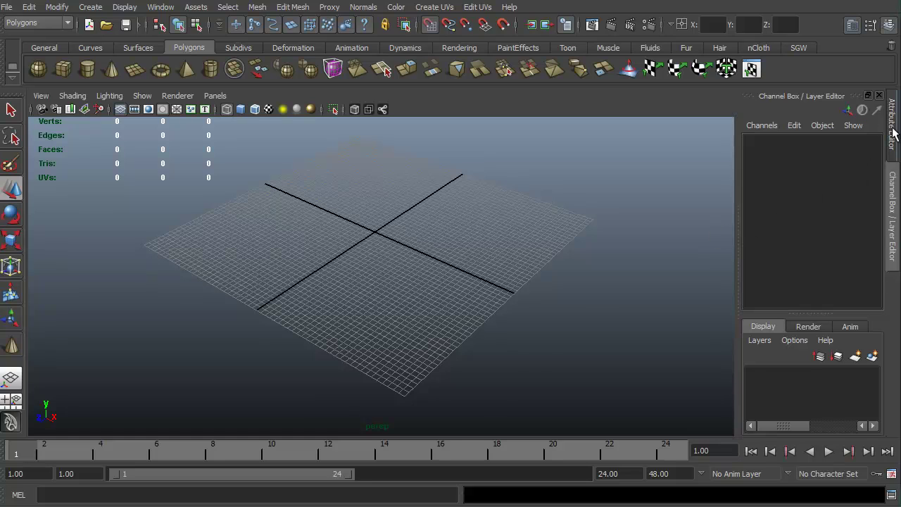
click(898, 185)
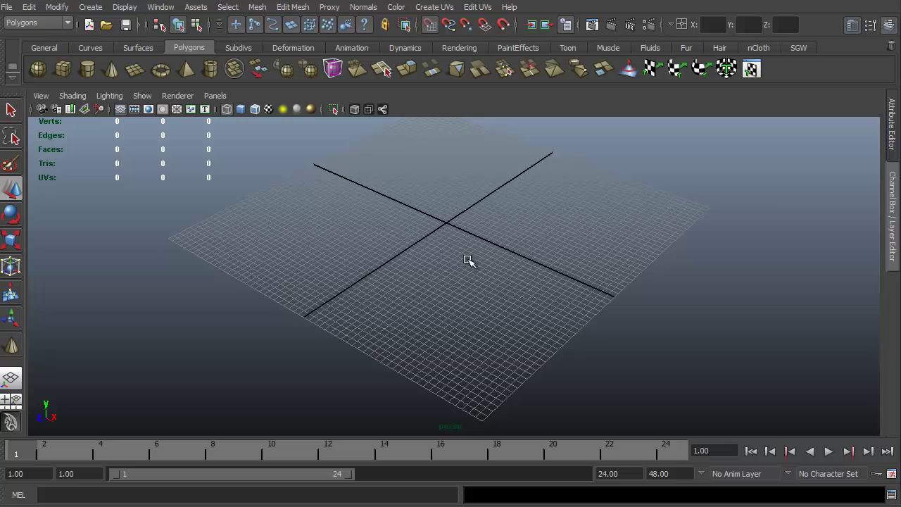
click(892, 194)
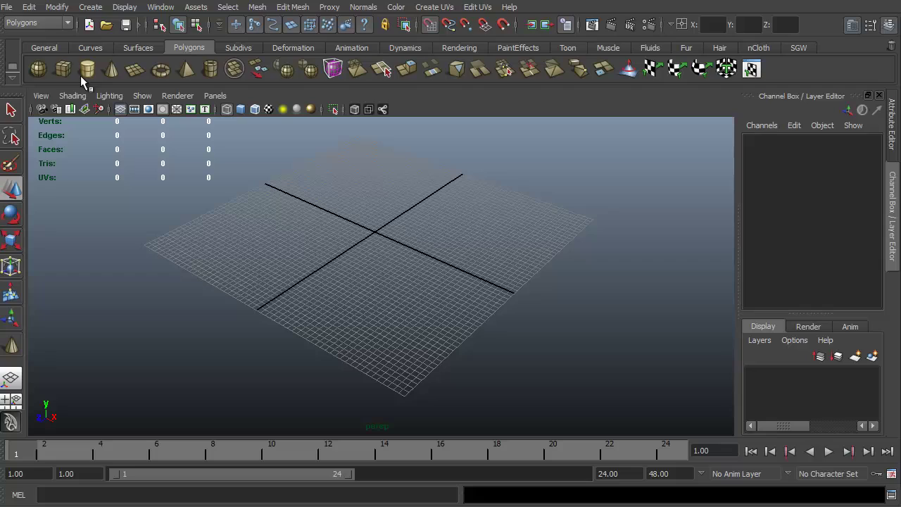
Browse the General, Curves, Surfaces, Polygons, Subdivs and Deformation shelves.
click(45, 48)
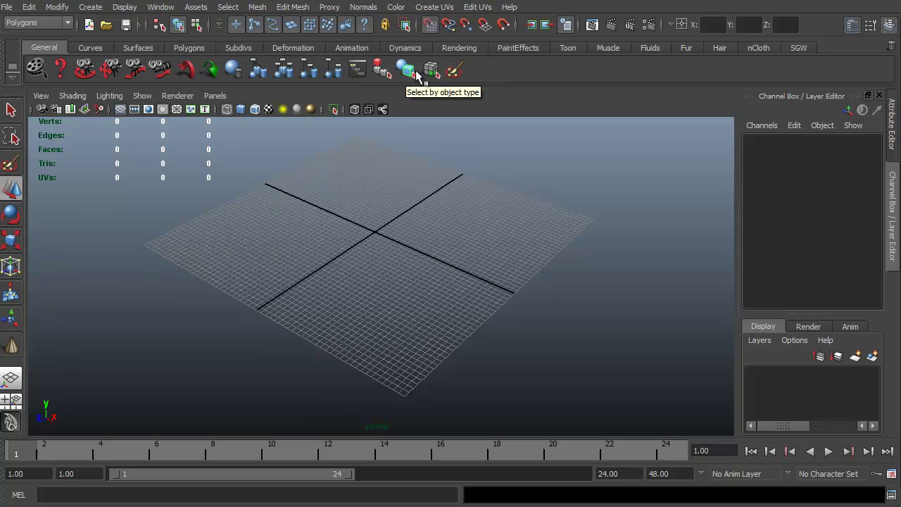
click(90, 47)
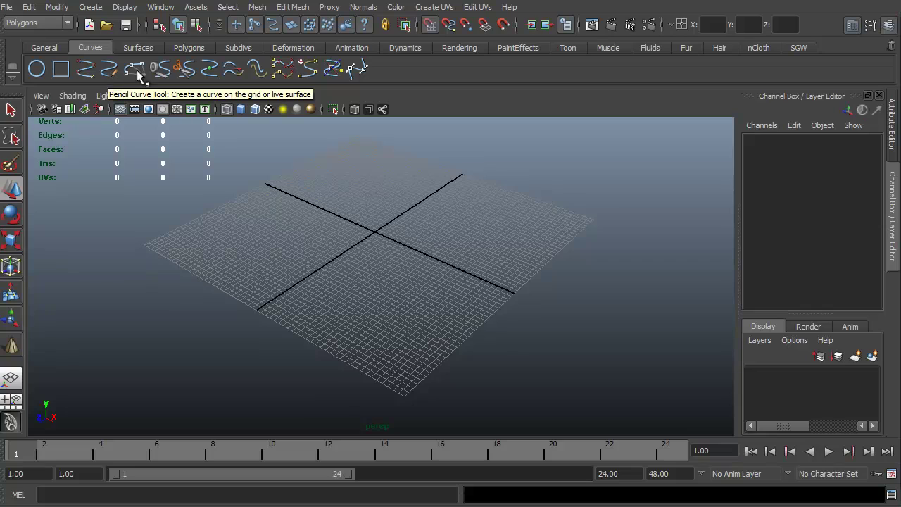
click(138, 49)
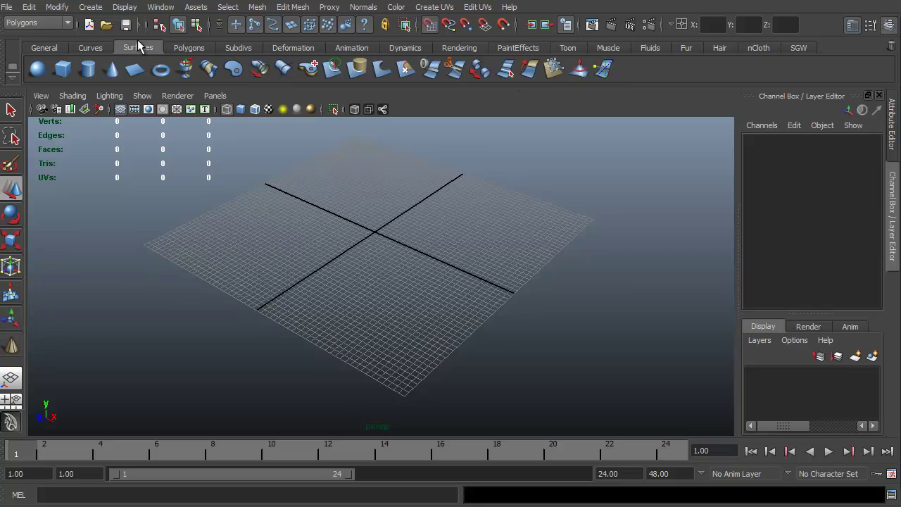
click(189, 48)
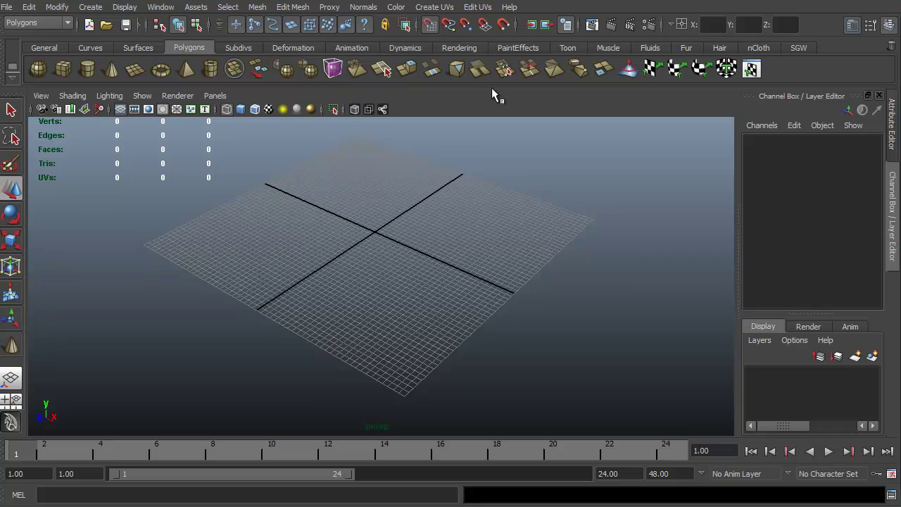
click(241, 47)
click(290, 46)
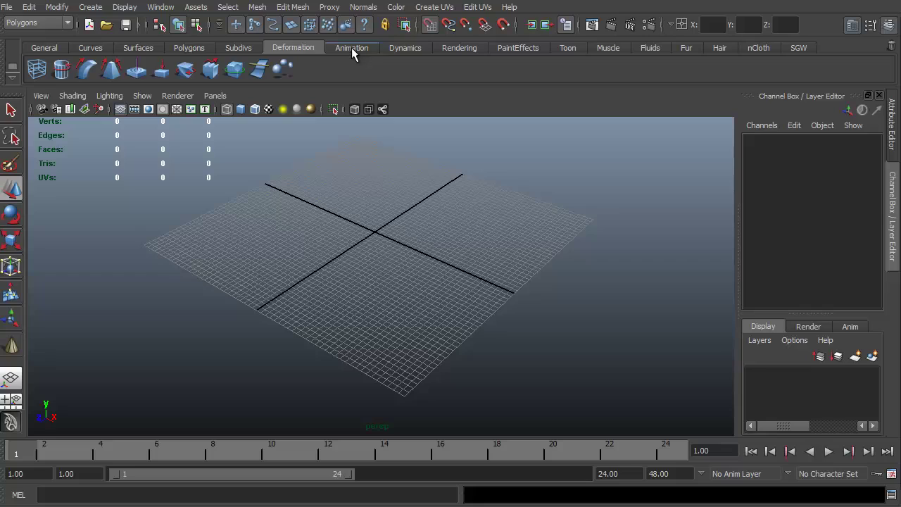
Browse the Animation, Rendering, PaintEffects and Surfaces shelves, ending on the Polygons shelf.
click(351, 48)
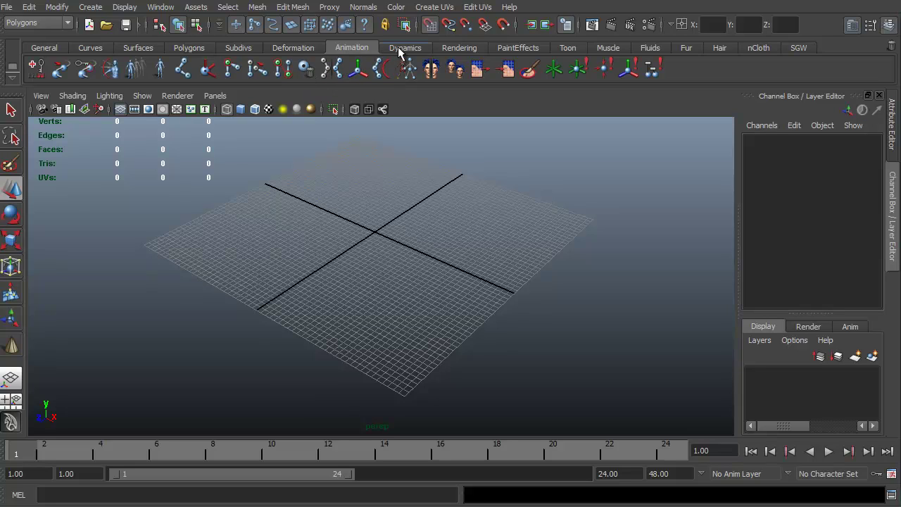
click(451, 48)
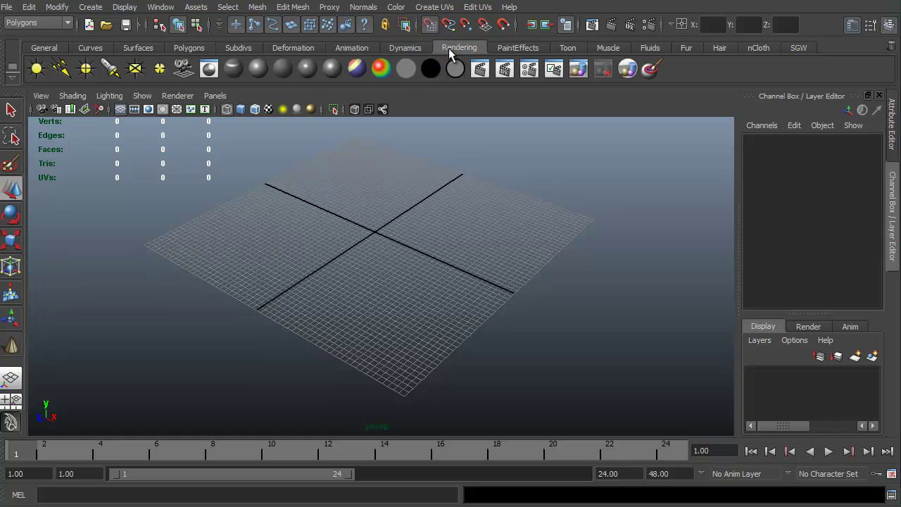
click(514, 48)
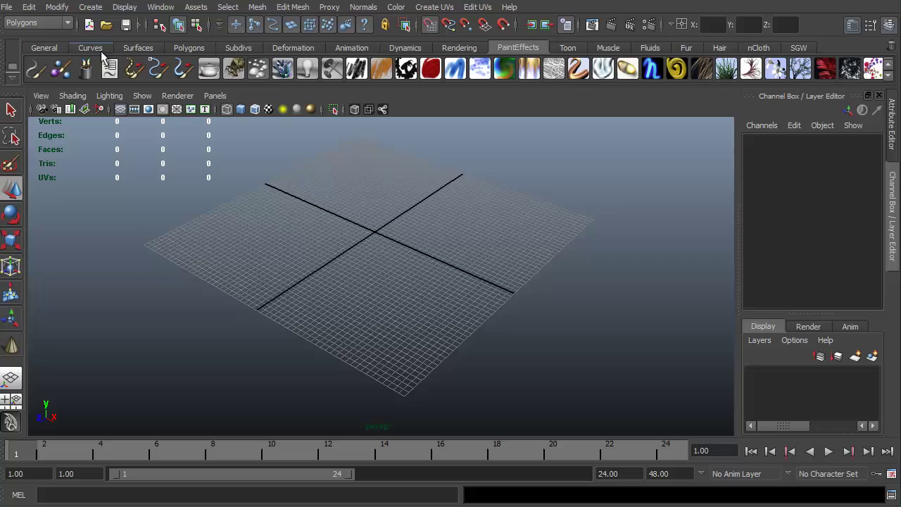
click(179, 48)
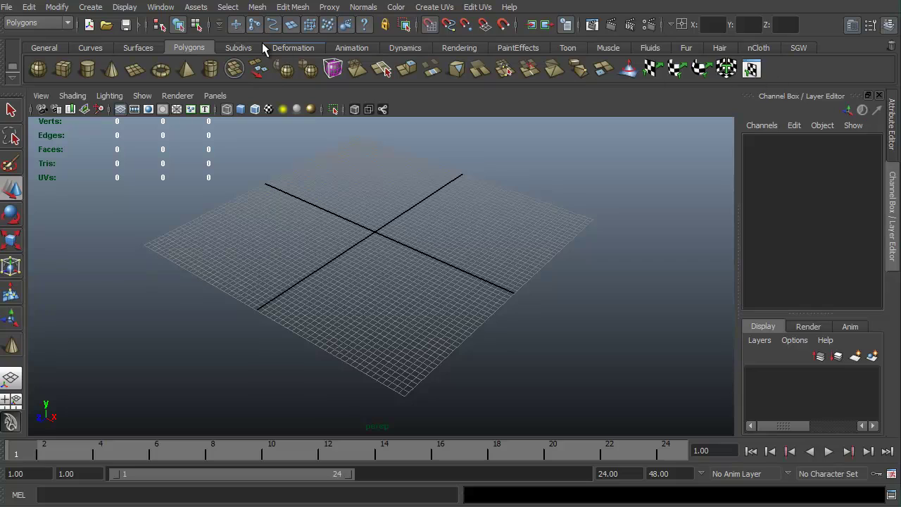
click(144, 47)
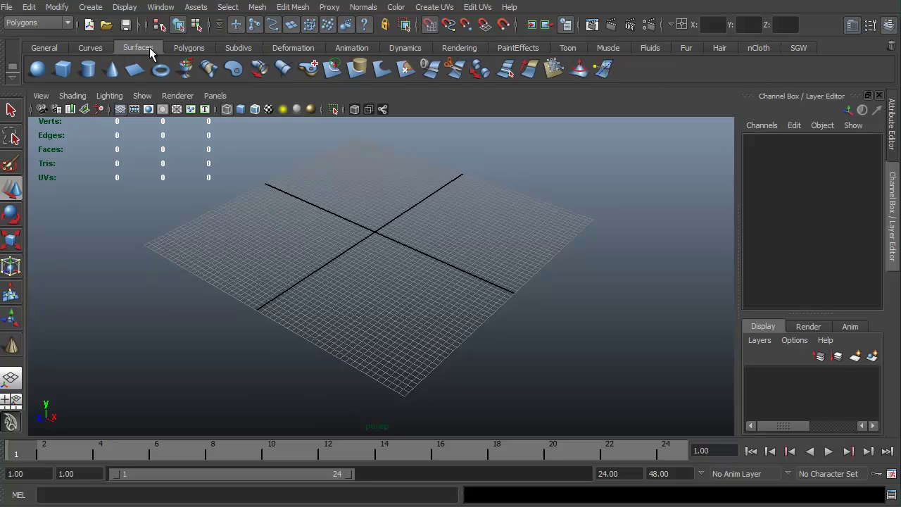
click(186, 47)
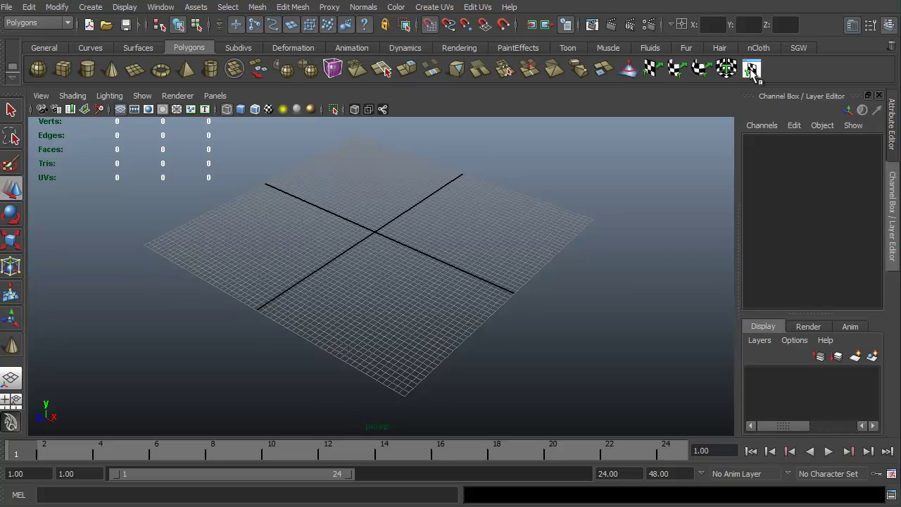
Show the custom SGW shelf of modelling shortcut tools.
click(803, 48)
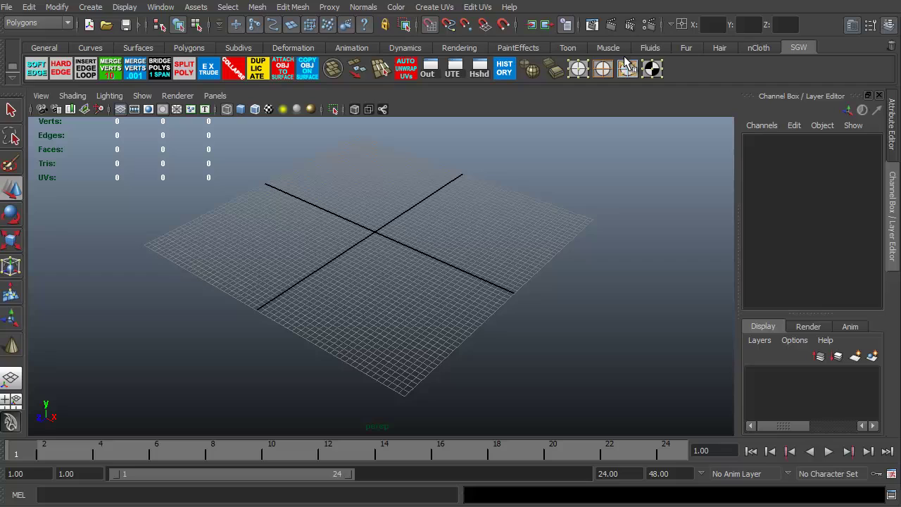
Bring up the shelf menu listing the new, load, delete and save shelf options.
click(12, 70)
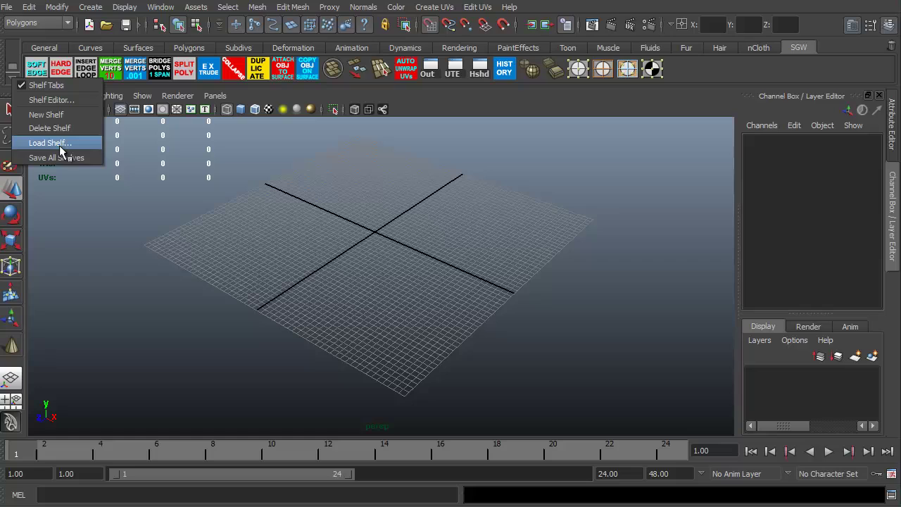
Create a new empty shelf named 'DEMO'.
click(55, 118)
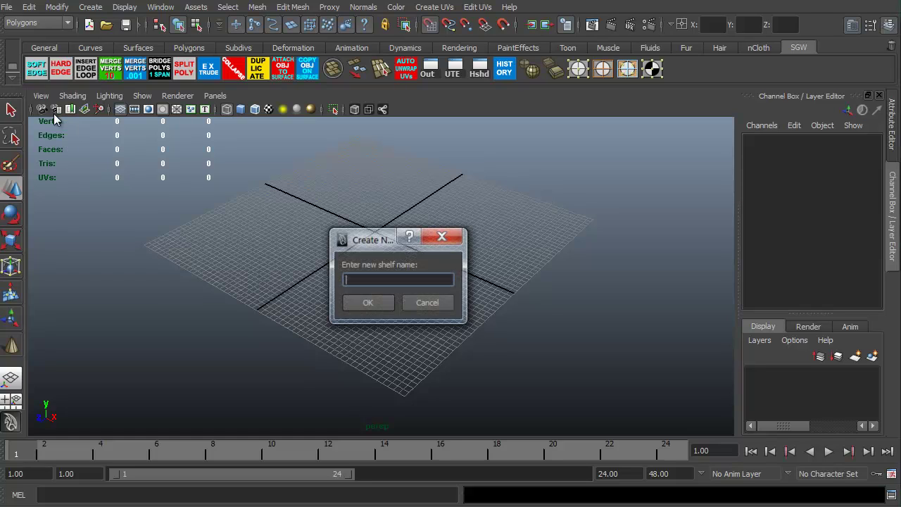
text(DEMO)
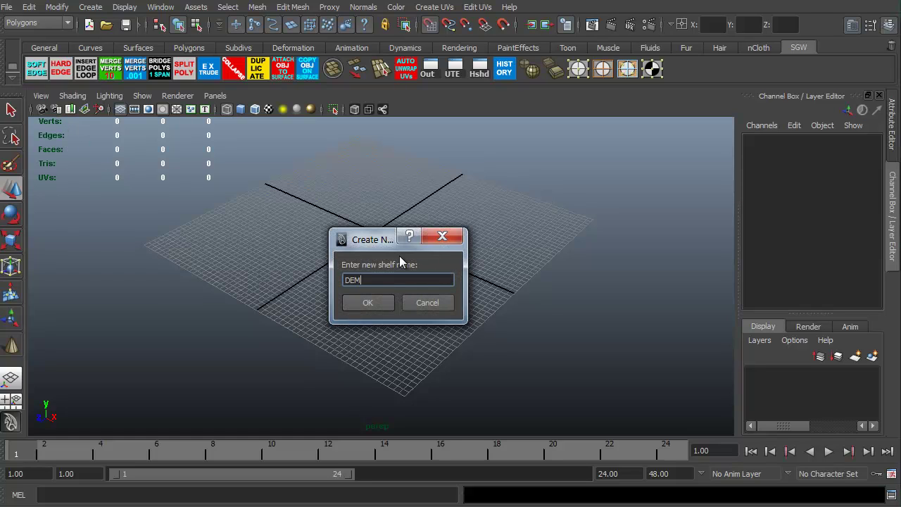
click(363, 301)
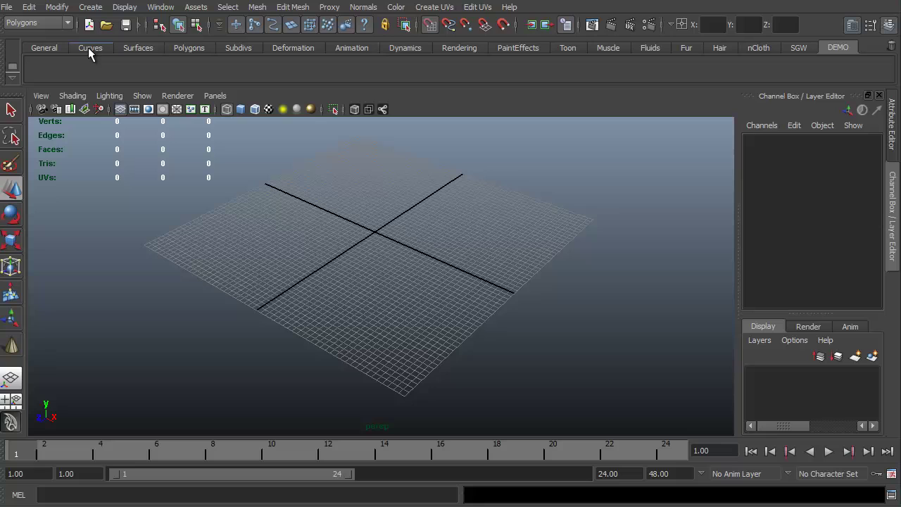
Draw a polygon sphere at the grid origin from the Polygons shelf and view it smooth-shaded.
click(181, 48)
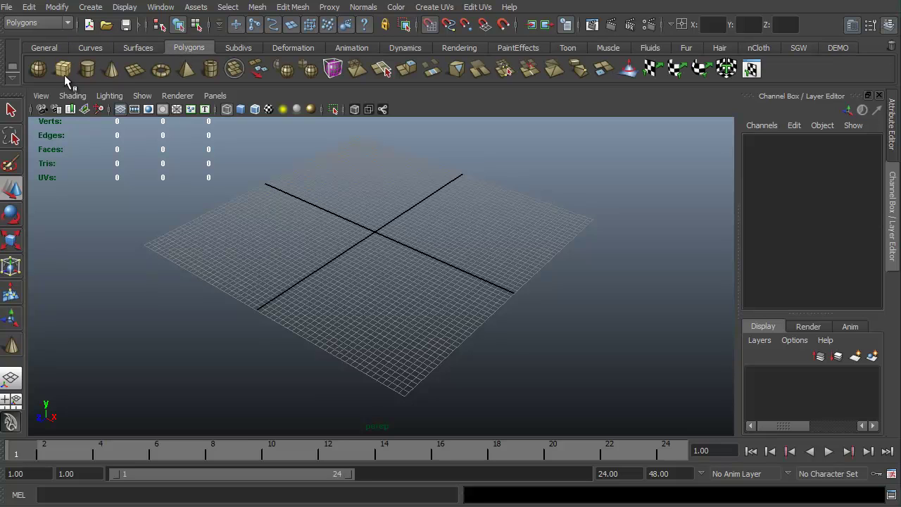
click(39, 68)
drag(377, 235, 427, 282)
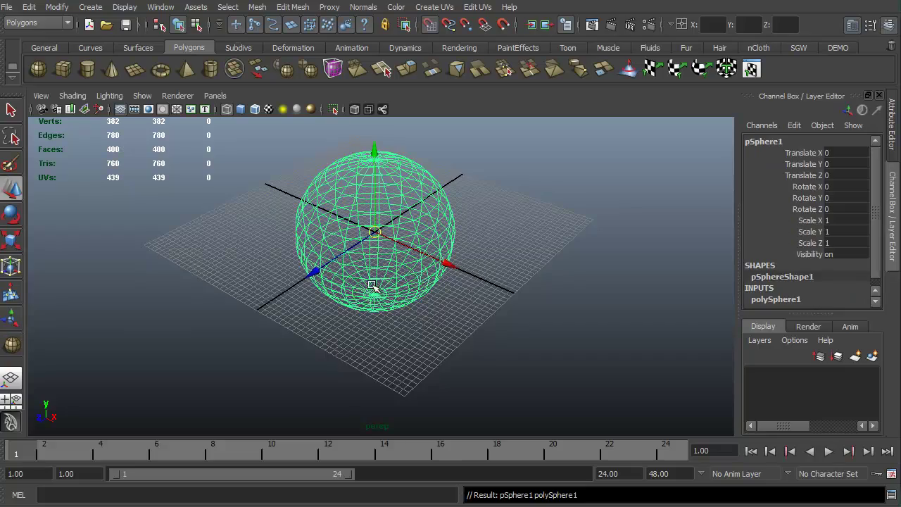
key(5)
alt+drag(267, 359, 378, 317)
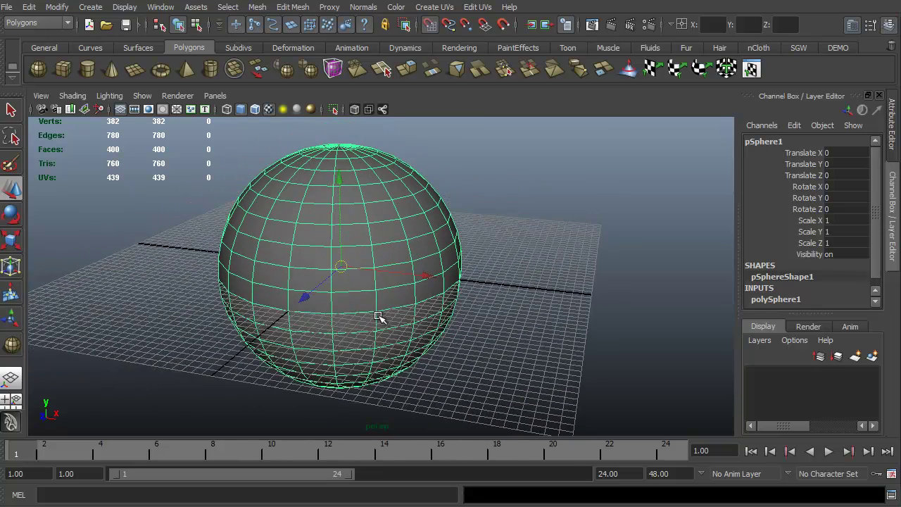
Cycle the menu set through Animation, Polygons, Surfaces and finally Dynamics.
click(69, 22)
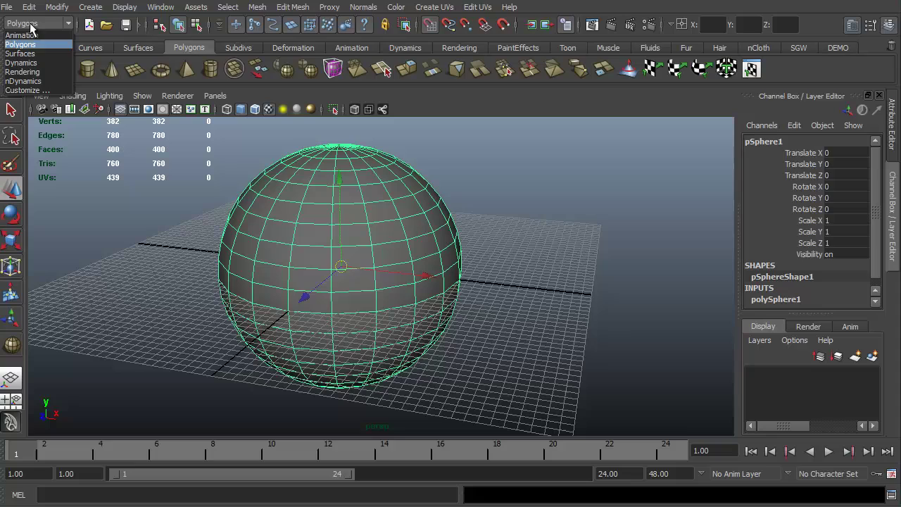
click(64, 22)
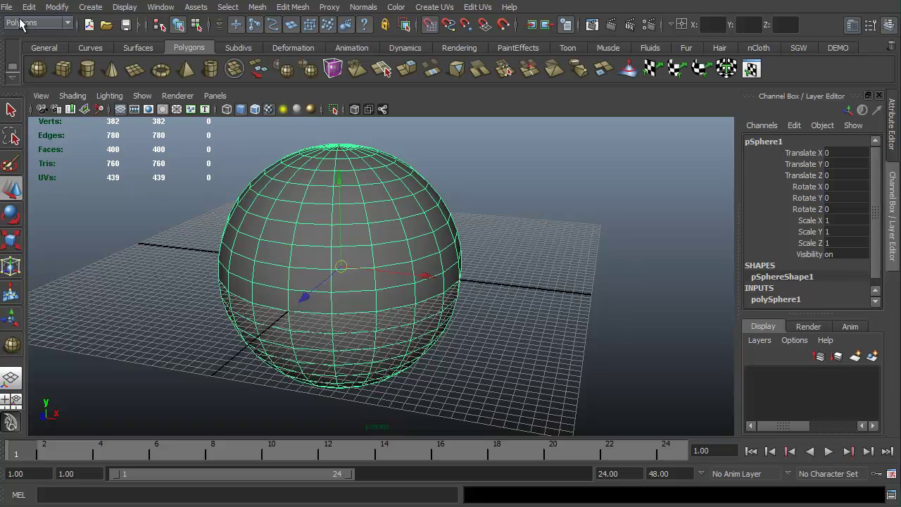
click(59, 22)
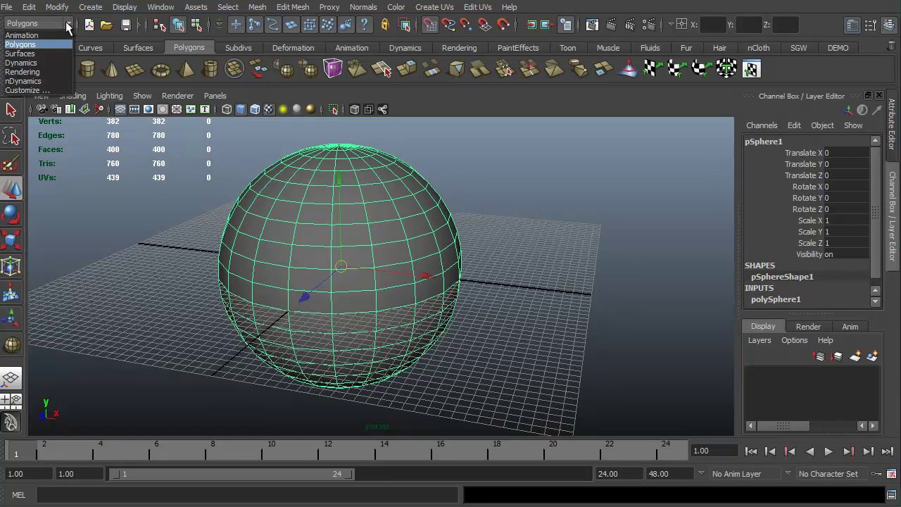
click(45, 32)
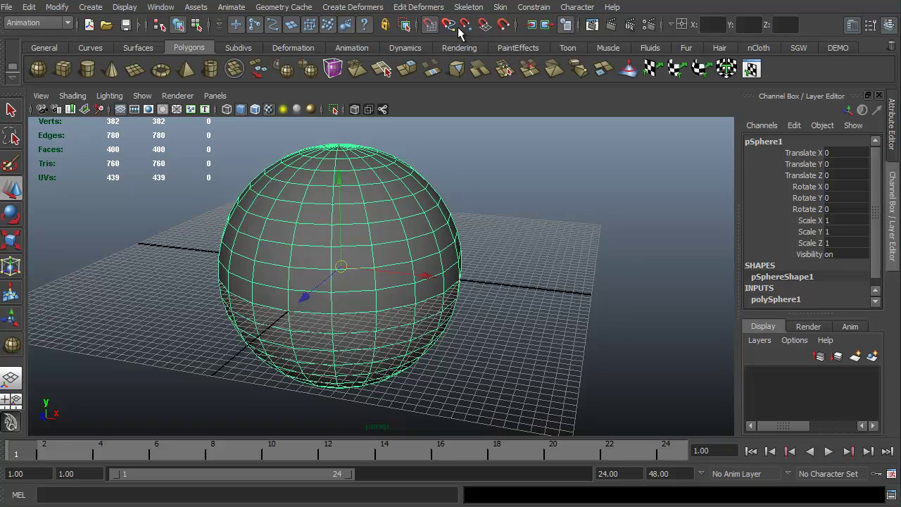
click(56, 23)
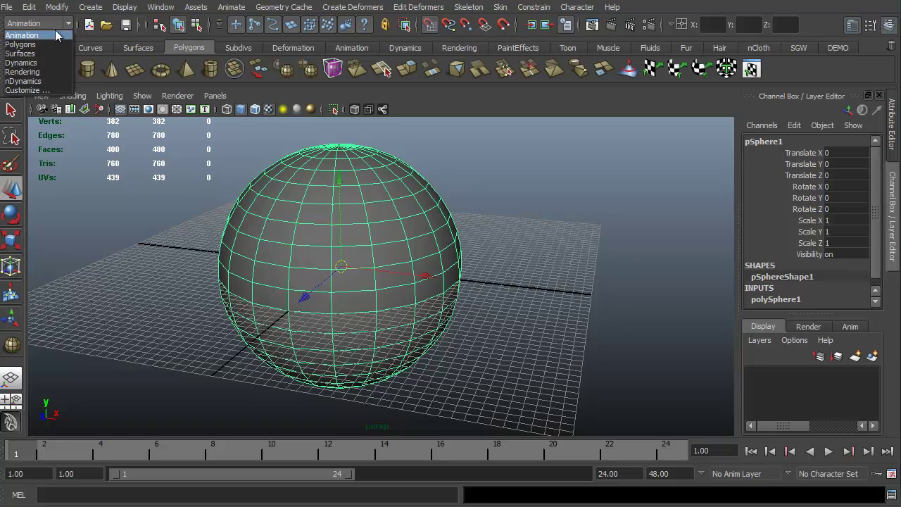
click(50, 41)
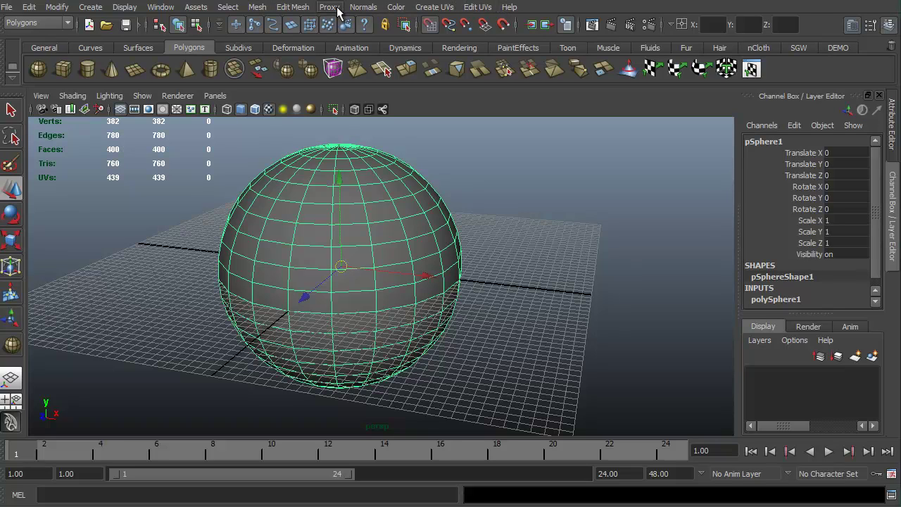
click(57, 23)
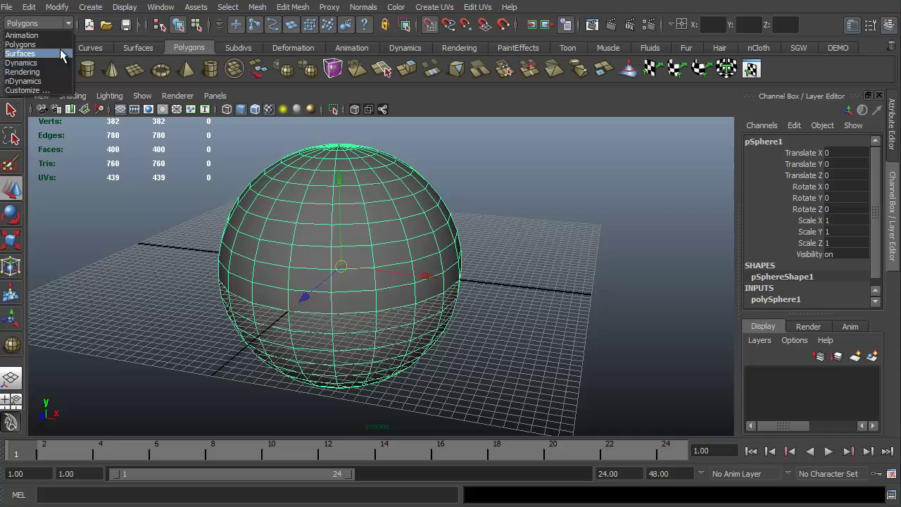
click(59, 53)
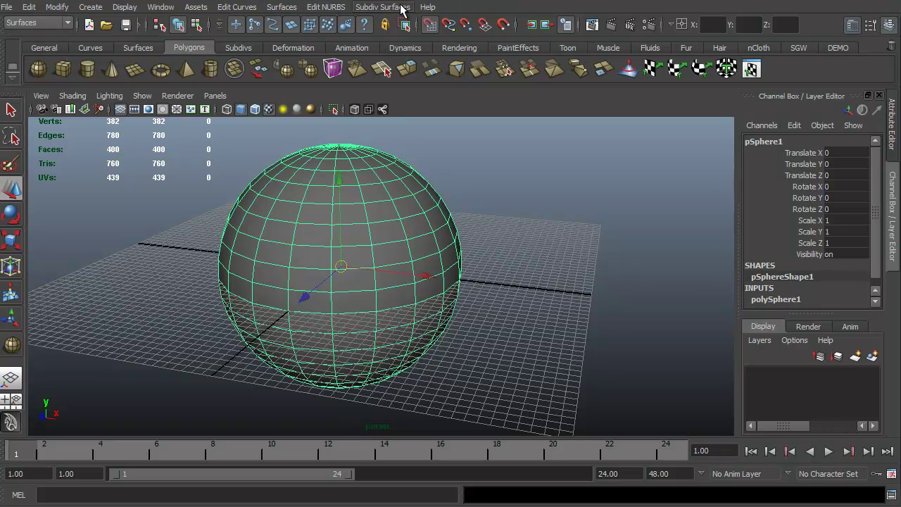
click(68, 23)
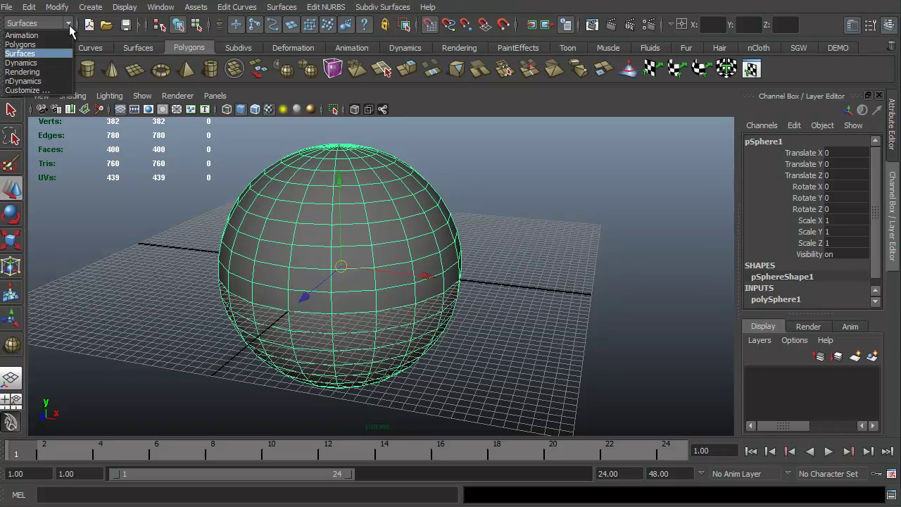
click(62, 62)
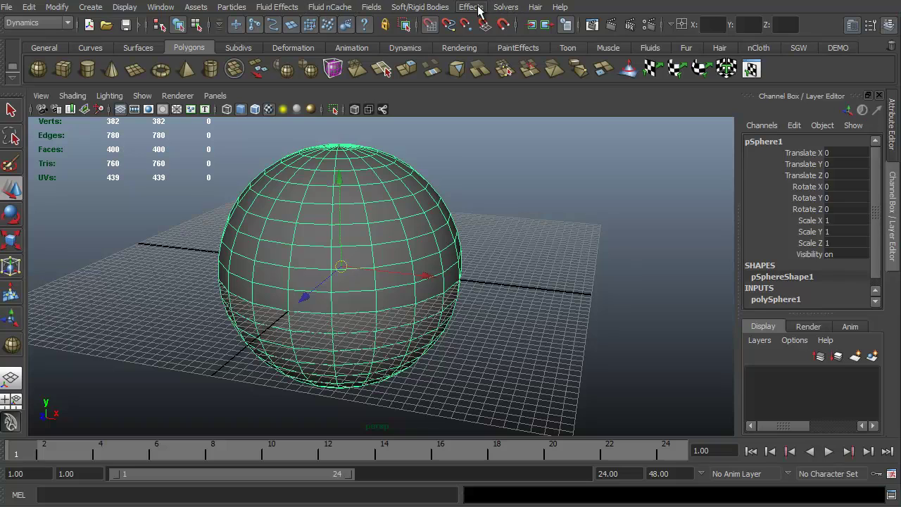
Browse the Fluid Effects menu, then switch the menu set to Polygons.
click(281, 7)
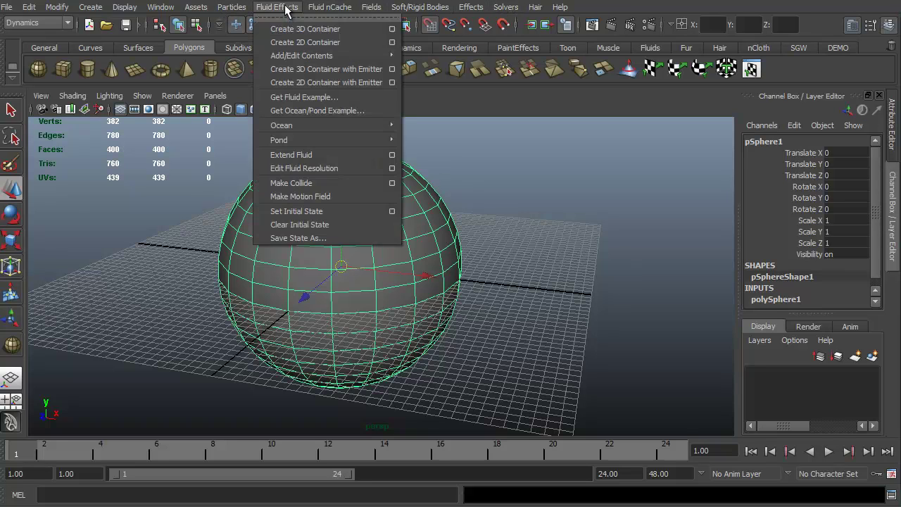
mouse_move(350, 10)
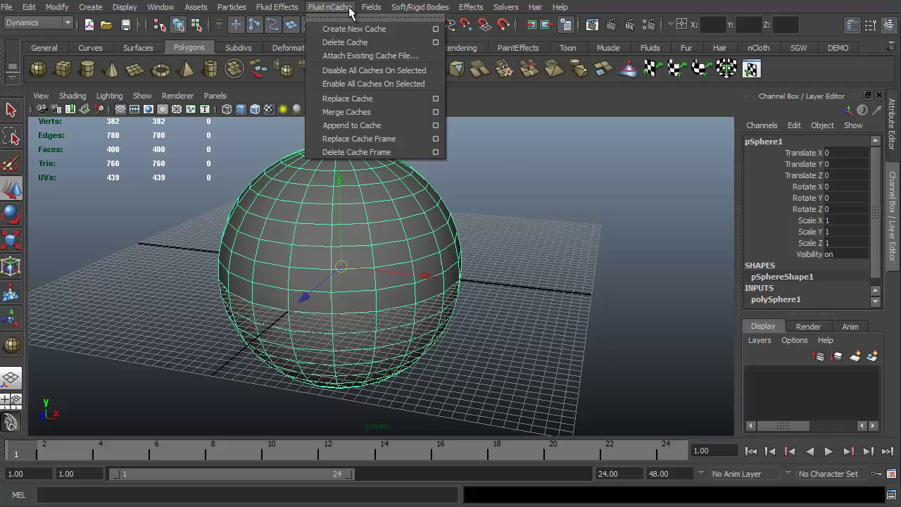
click(68, 23)
click(52, 42)
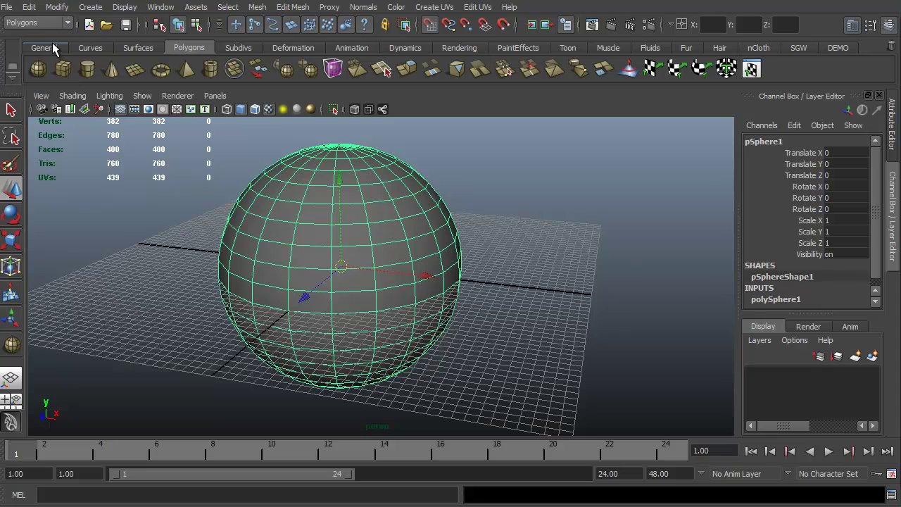
Look through the Mesh menu, then clear and reselect the sphere.
click(255, 8)
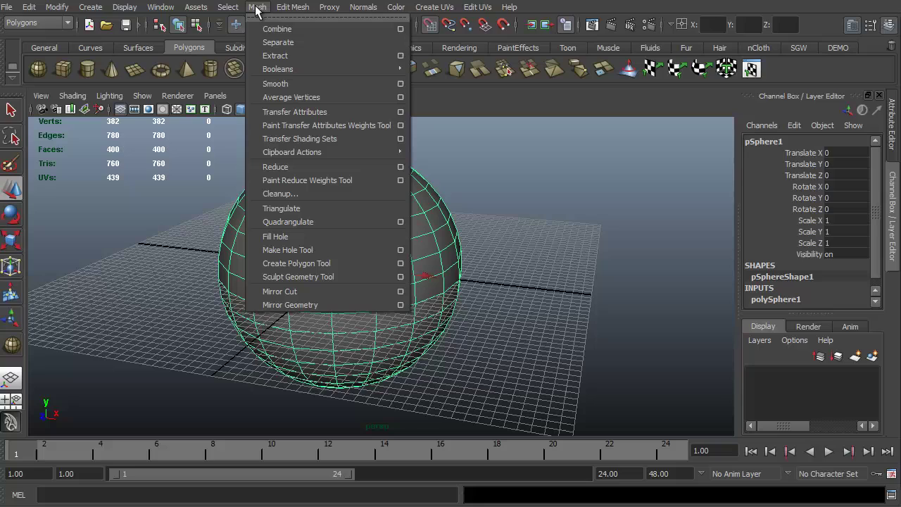
mouse_move(287, 12)
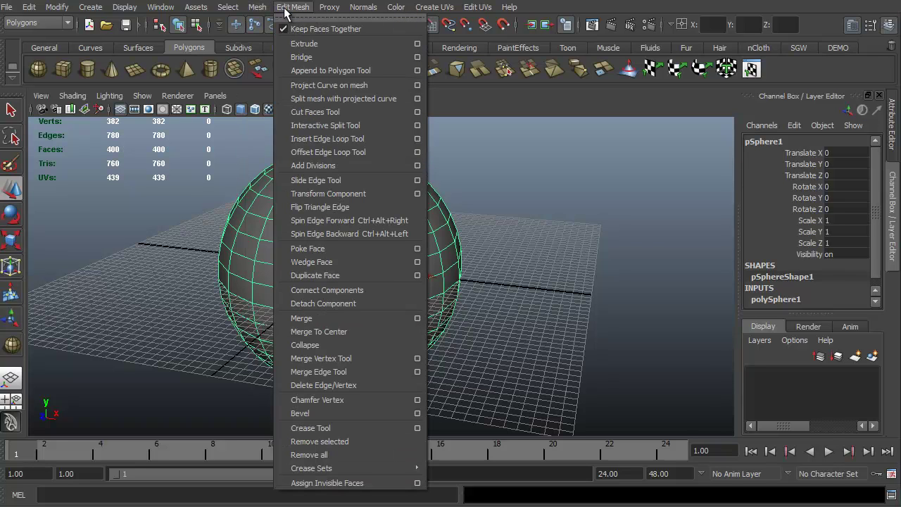
click(179, 292)
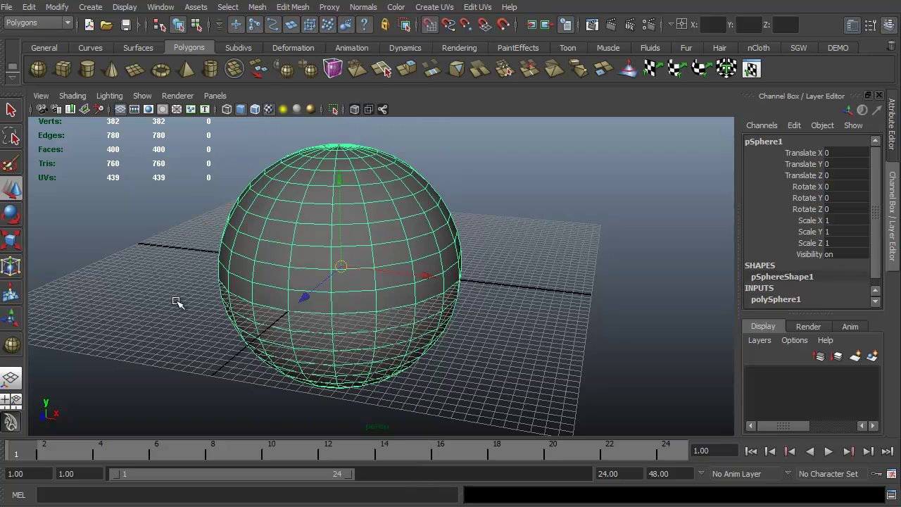
click(181, 303)
click(322, 276)
Select one front face of the sphere in face mode and extrude it with Edit Mesh > Extrude.
key(F11)
click(352, 238)
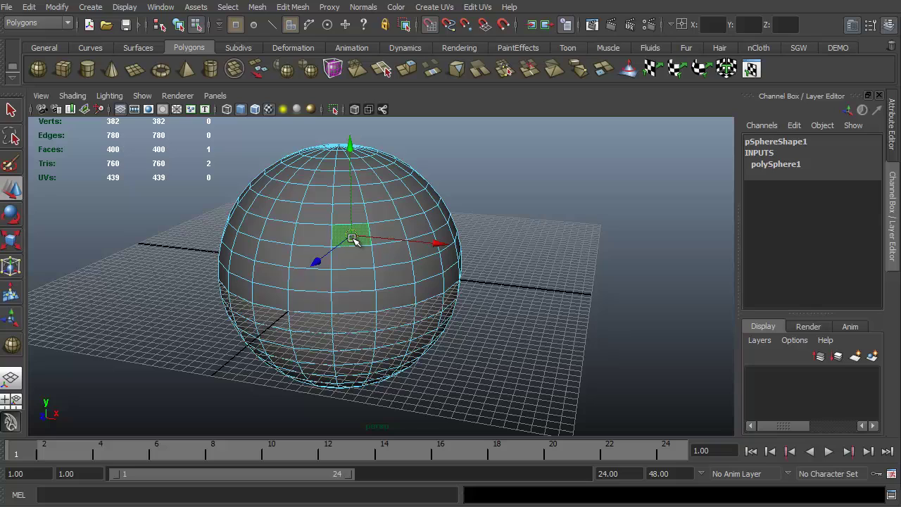
click(292, 9)
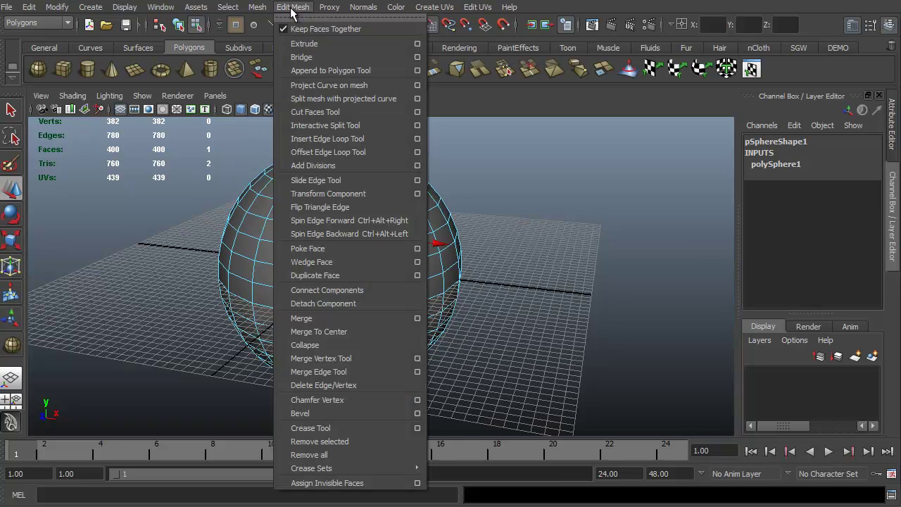
click(312, 44)
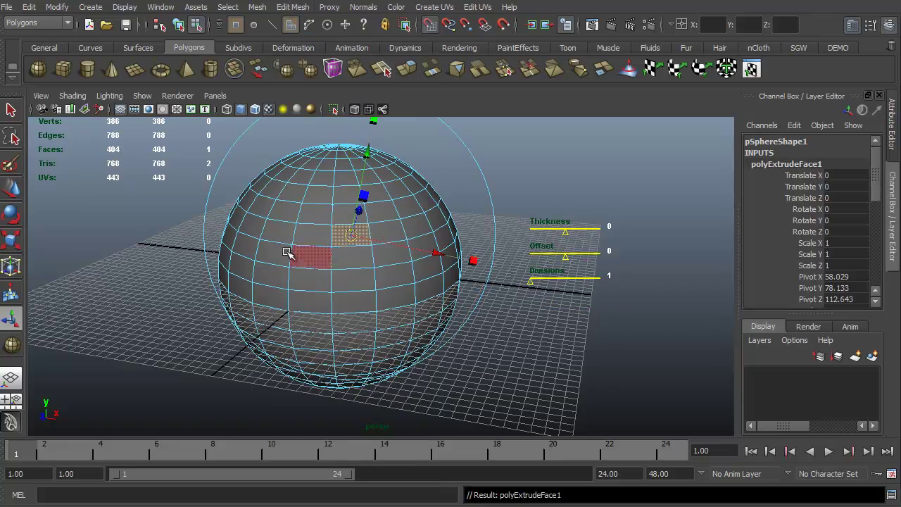
alt+drag(164, 351, 358, 302)
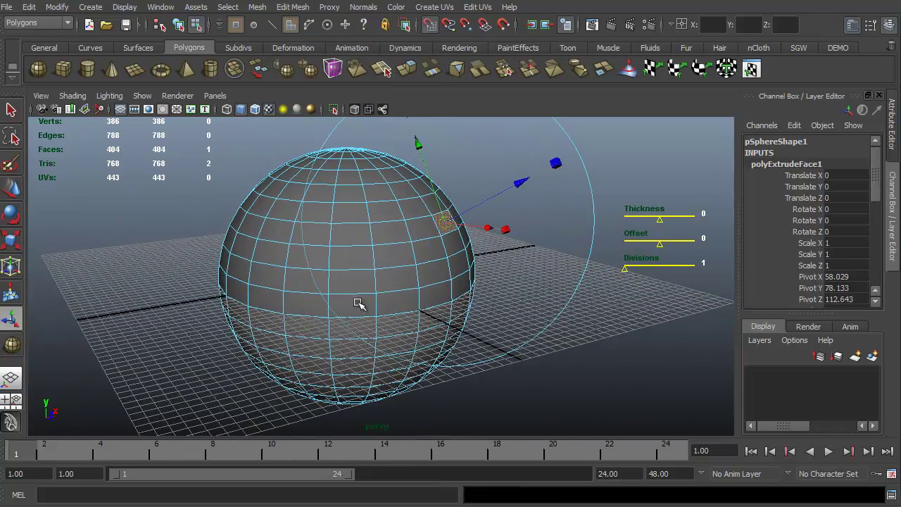
Toggle the extrude manipulator between local and world mode, undoing the last toggle.
click(519, 189)
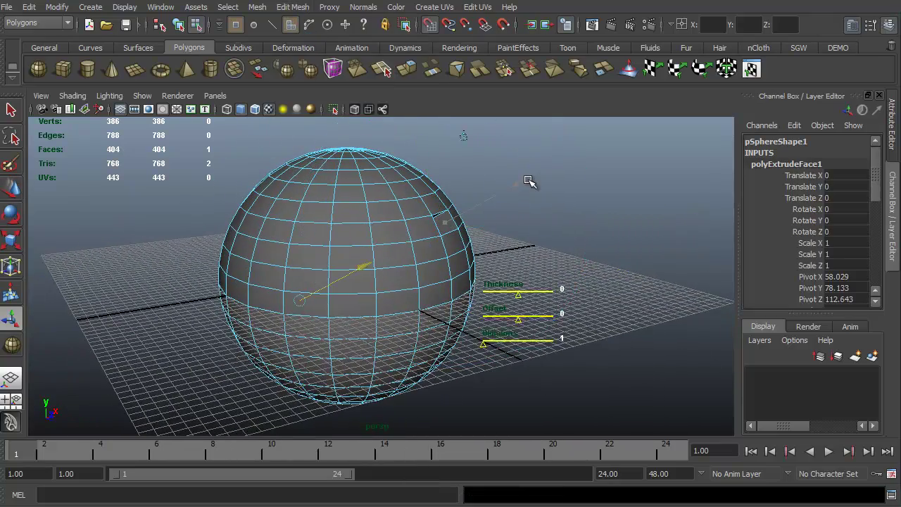
click(411, 214)
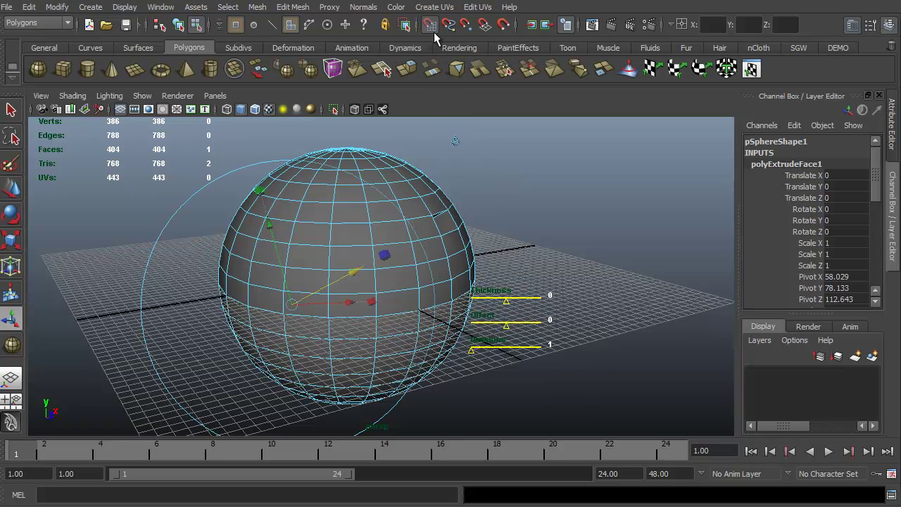
key(ctrl+z)
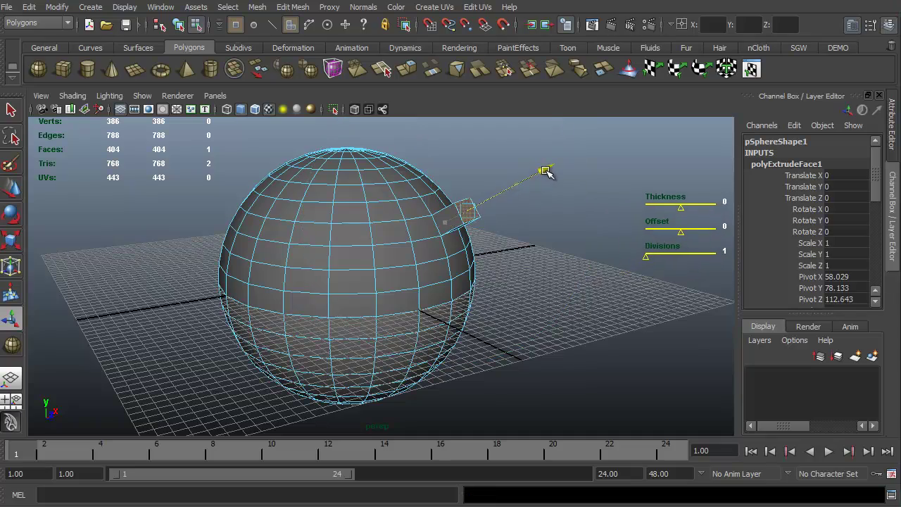
alt+drag(358, 346, 215, 364)
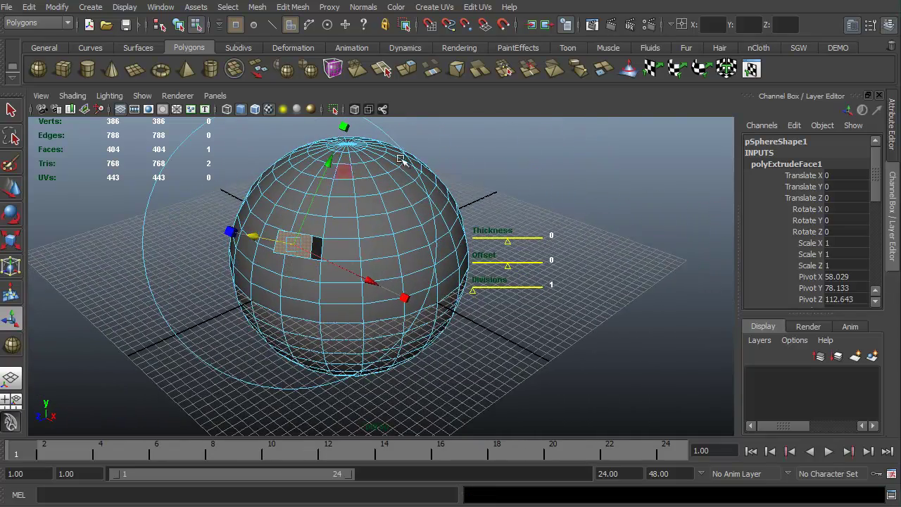
Add the Edit Mesh Extrude command to the DEMO shelf.
click(300, 9)
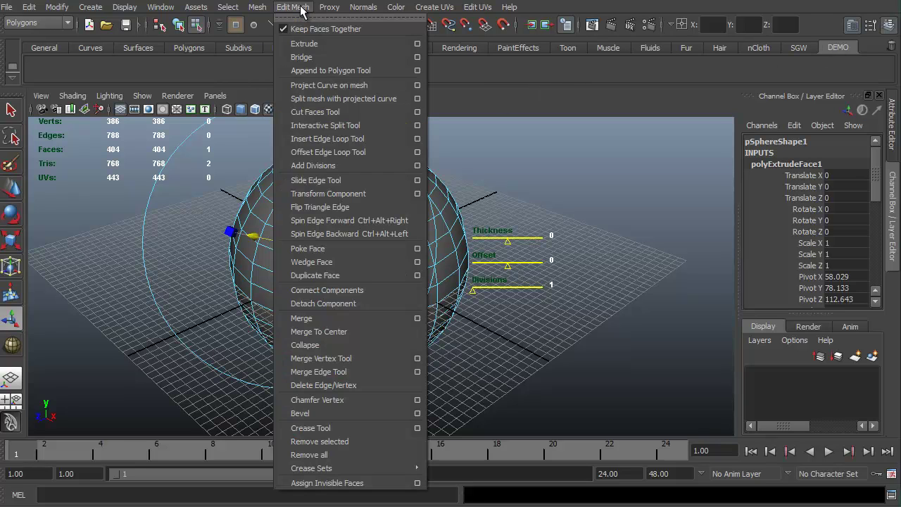
ctrl+shift+click(318, 44)
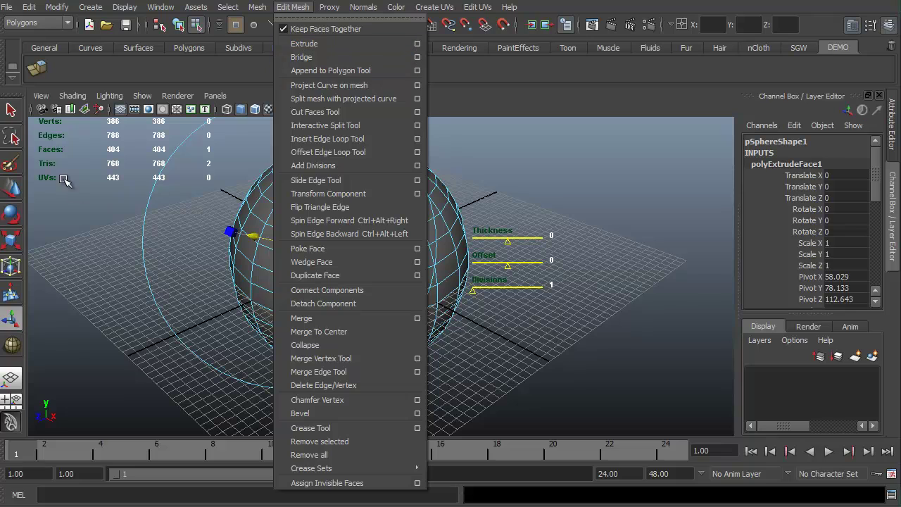
click(81, 77)
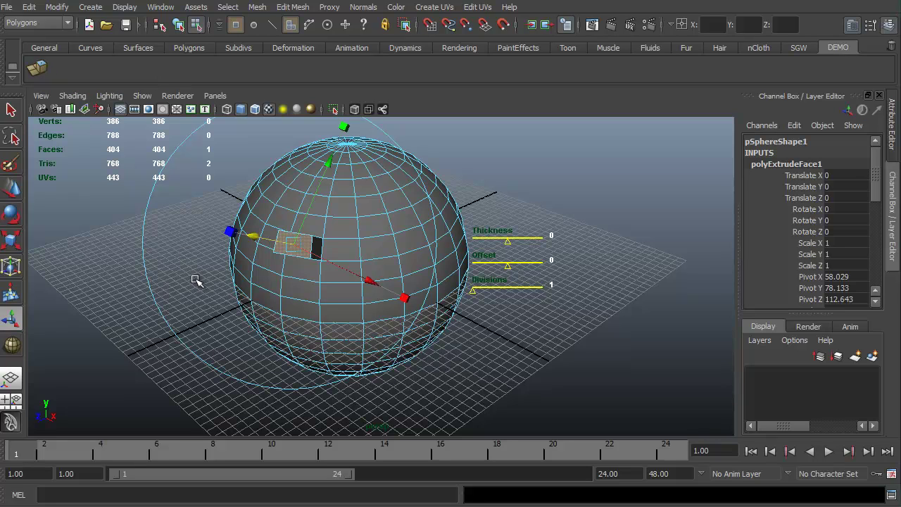
alt+drag(193, 306, 262, 302)
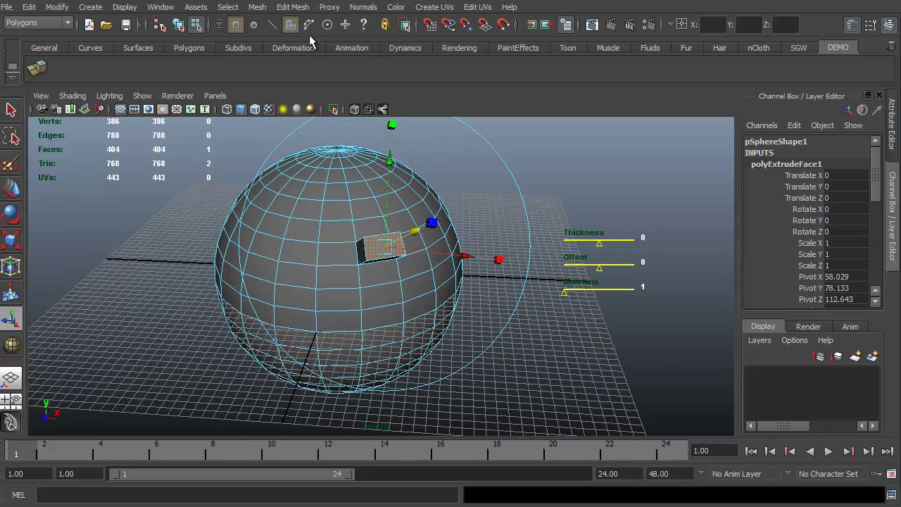
Add Cut Faces Tool and Poke Face from Edit Mesh to the DEMO shelf.
click(294, 8)
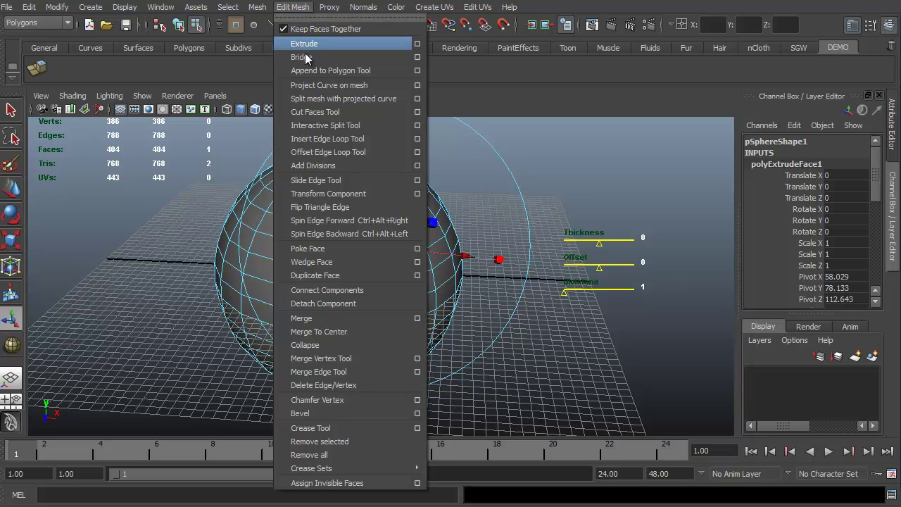
ctrl+shift+click(317, 116)
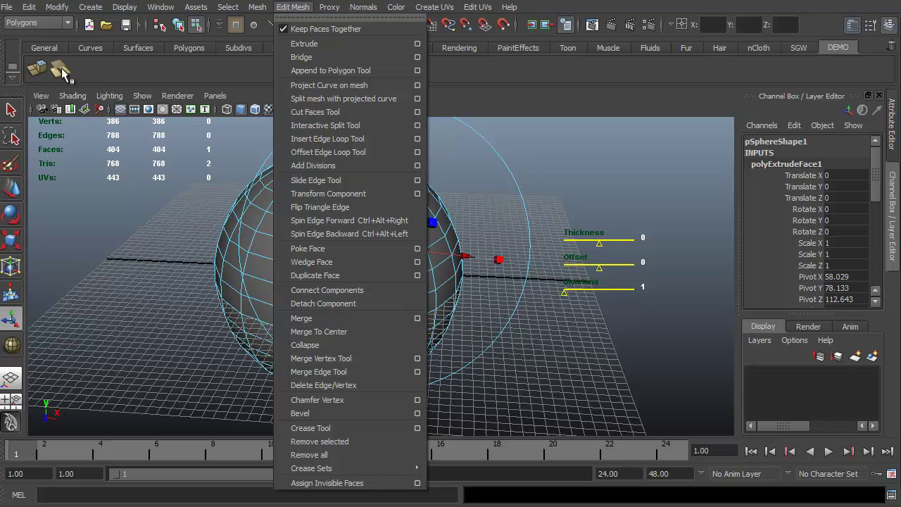
ctrl+shift+click(307, 248)
key(Escape)
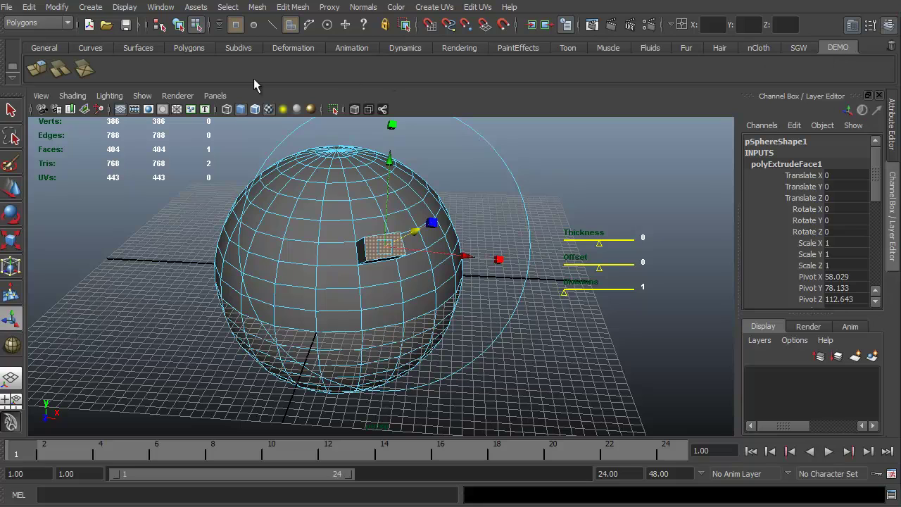
Delete the existing DEMO shelf from the shelf options menu.
click(13, 79)
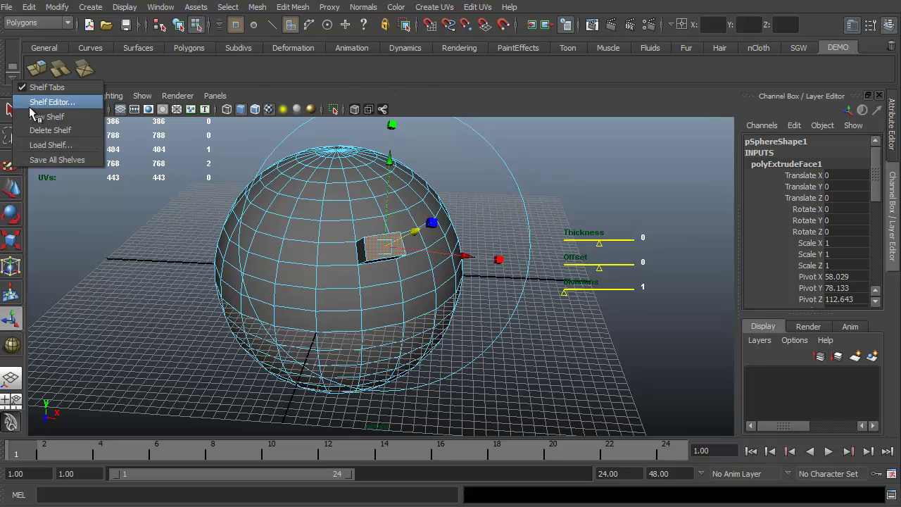
click(37, 129)
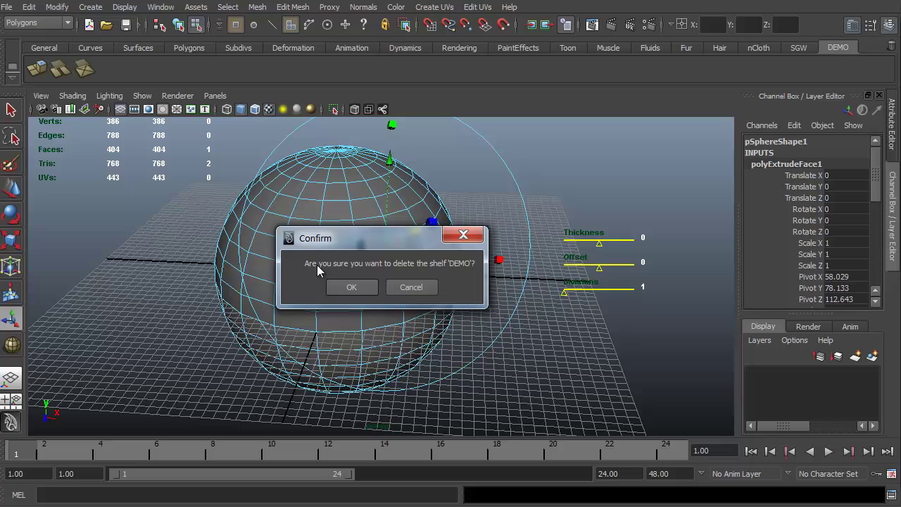
click(350, 289)
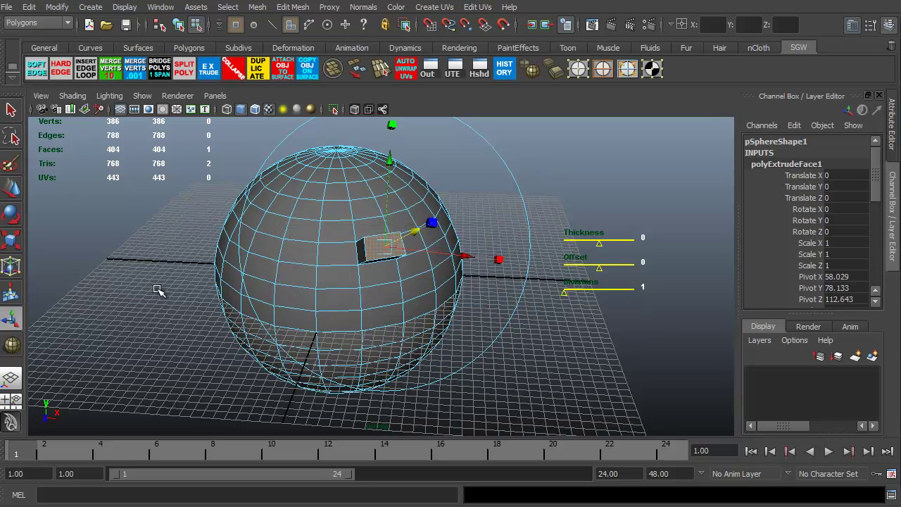
Return to object mode and delete the sphere, leaving an empty grid.
click(150, 312)
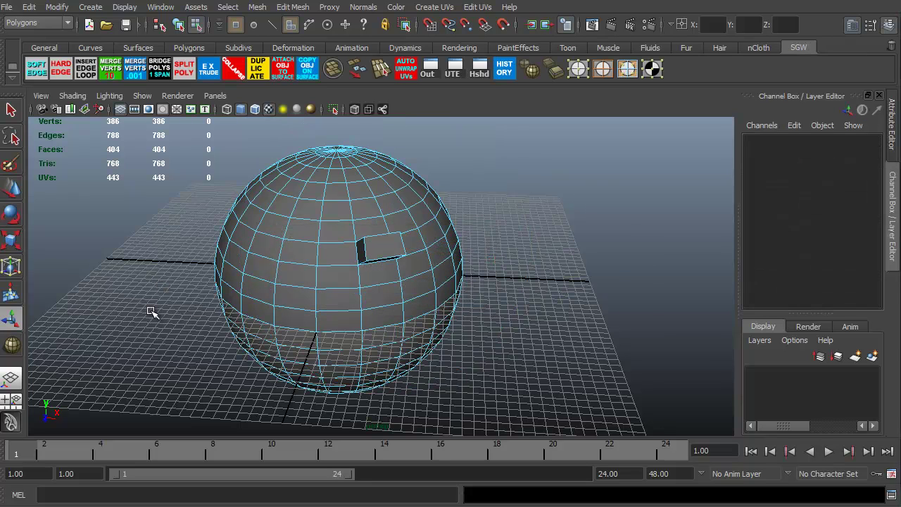
key(F8)
alt+drag(167, 376, 193, 366)
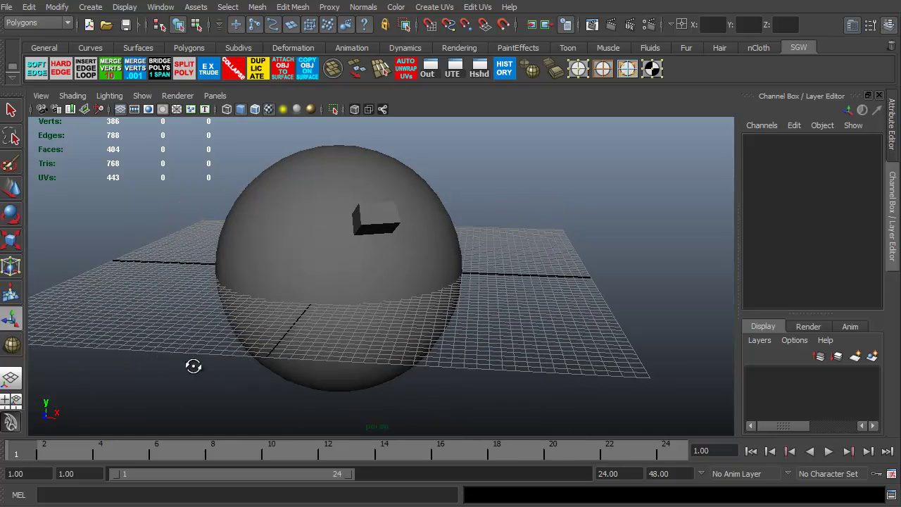
click(286, 266)
key(Delete)
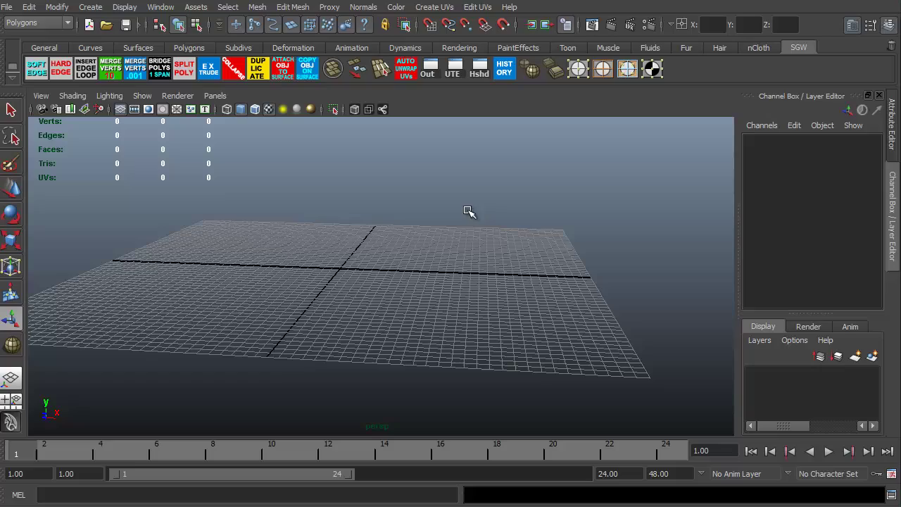
mouse_move(301, 295)
alt+mouse_down()
mouse_move(281, 296)
mouse_move(293, 306)
mouse_move(296, 288)
mouse_move(307, 286)
alt+mouse_up()
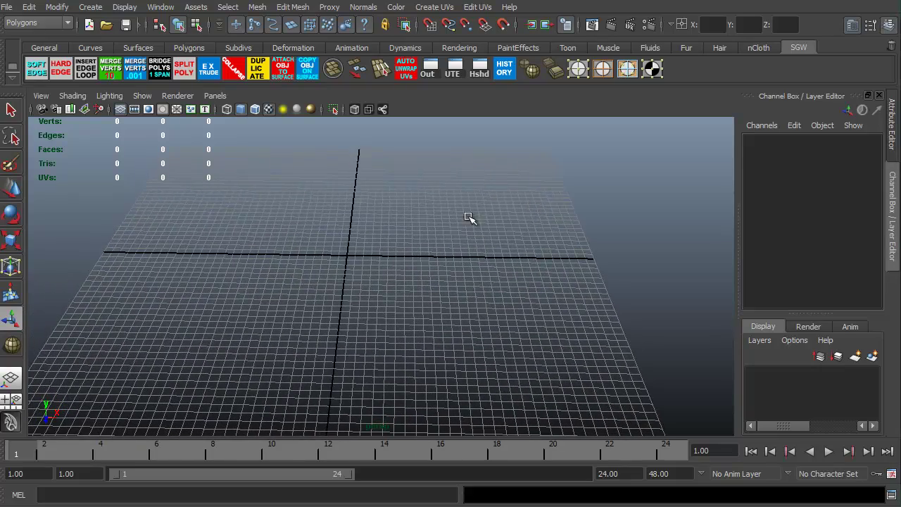
alt+drag(378, 233, 393, 232)
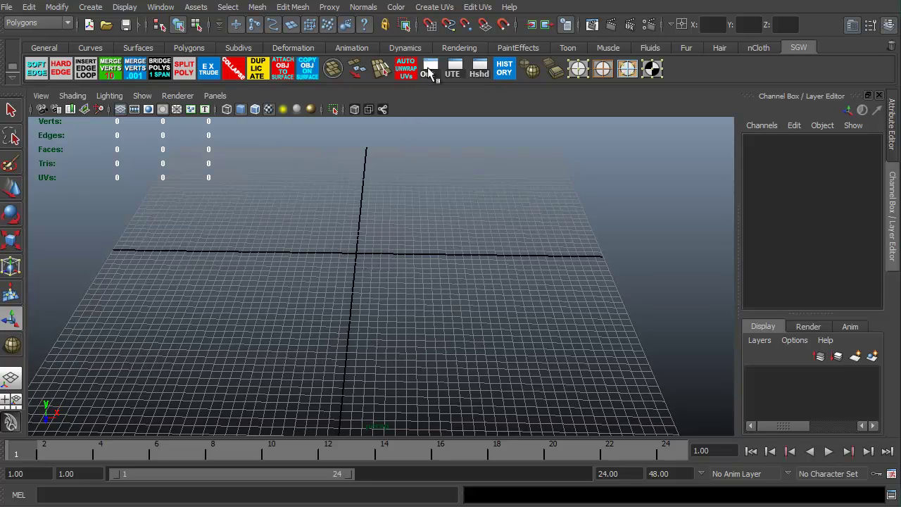
click(430, 73)
drag(444, 78, 395, 46)
click(645, 42)
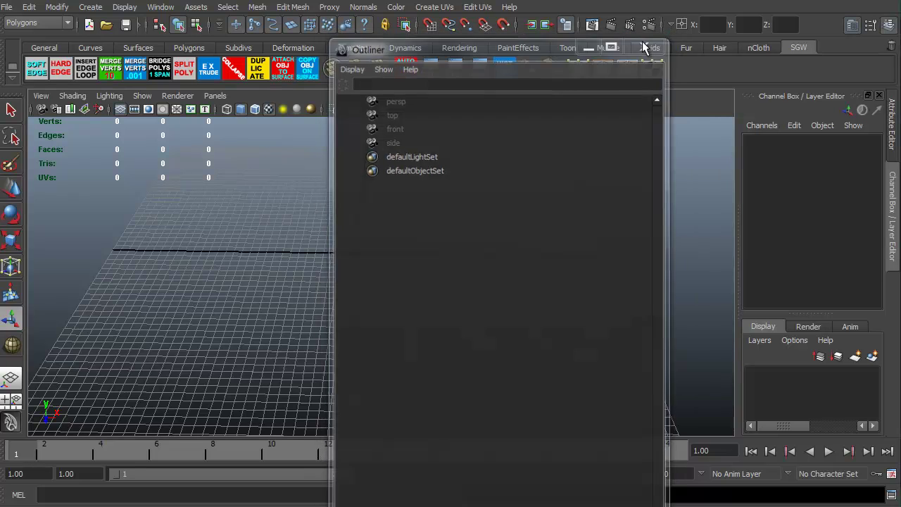
click(455, 68)
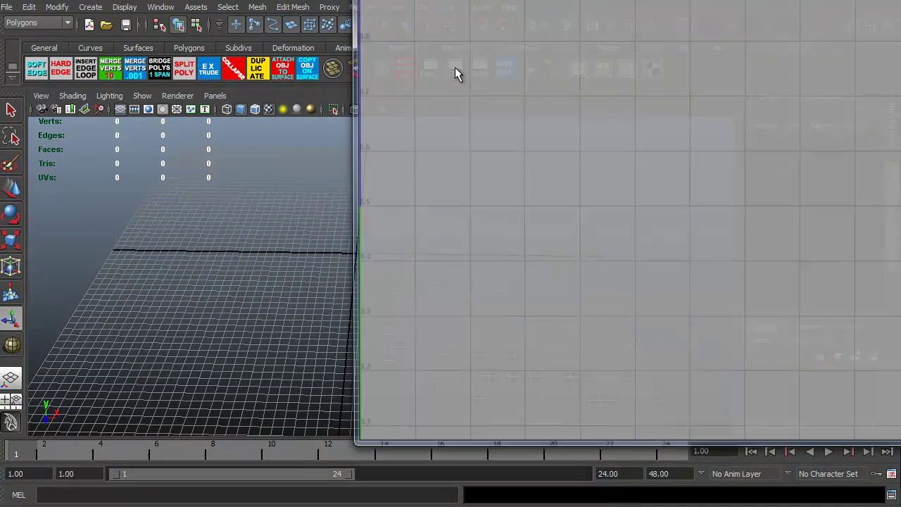
drag(508, 3, 275, 4)
click(666, 3)
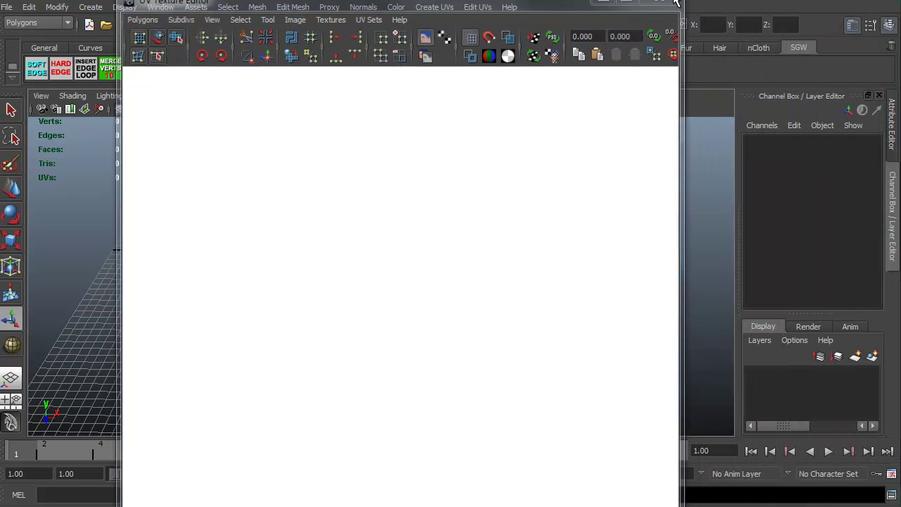
click(481, 74)
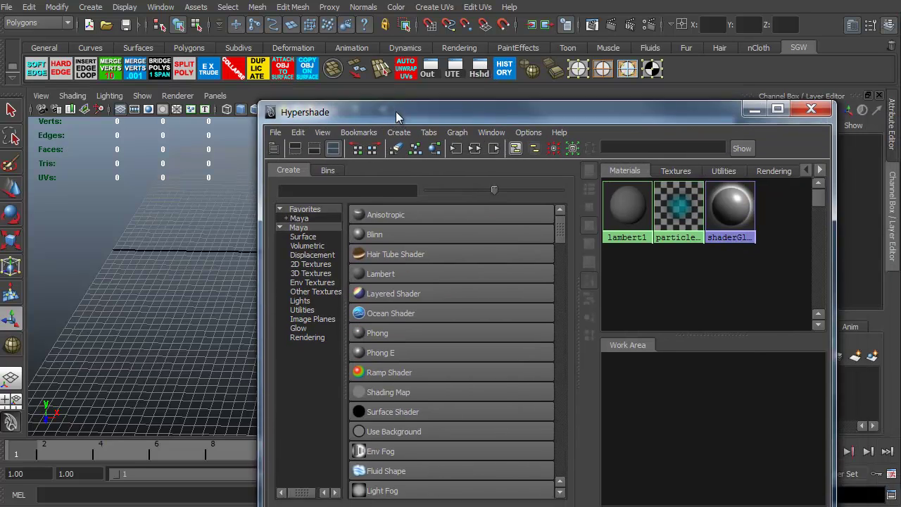
drag(405, 114, 325, 78)
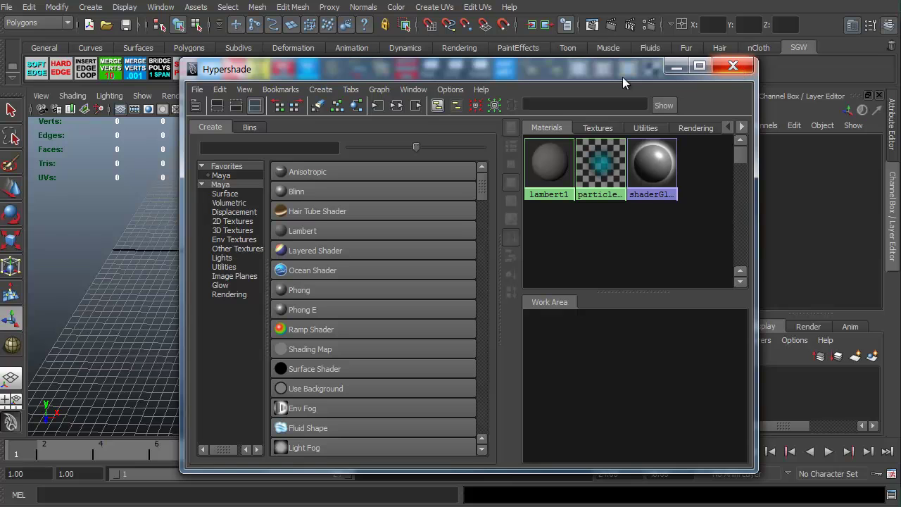
drag(602, 70, 548, 62)
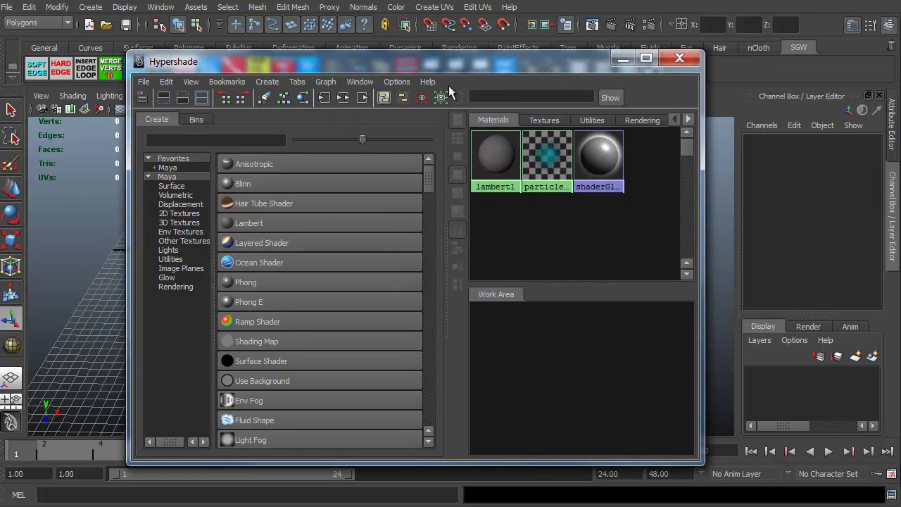
click(682, 58)
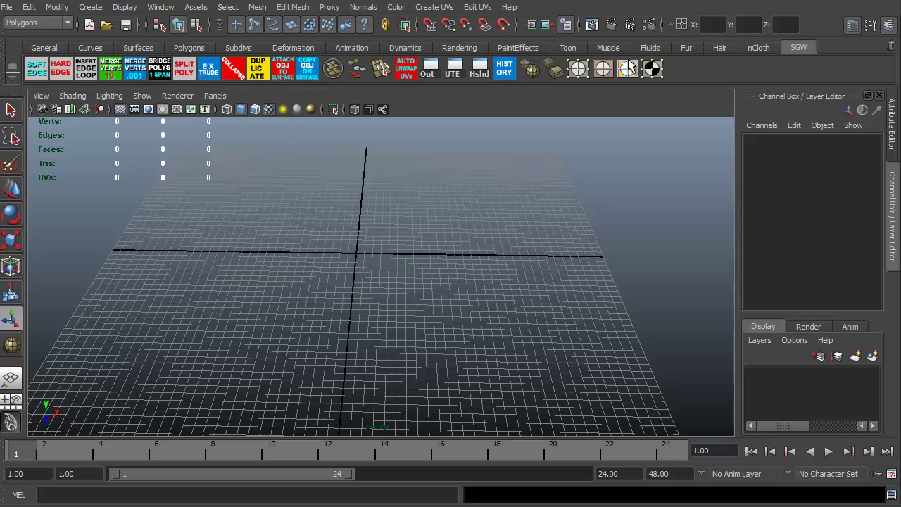
Add an empty shelf named 'DEMO' through the shelf menu's New Shelf option.
click(161, 7)
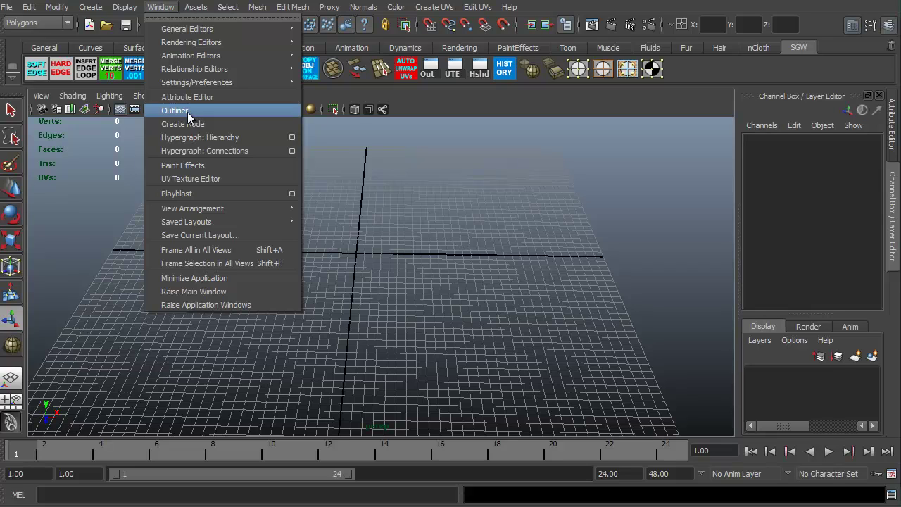
click(711, 72)
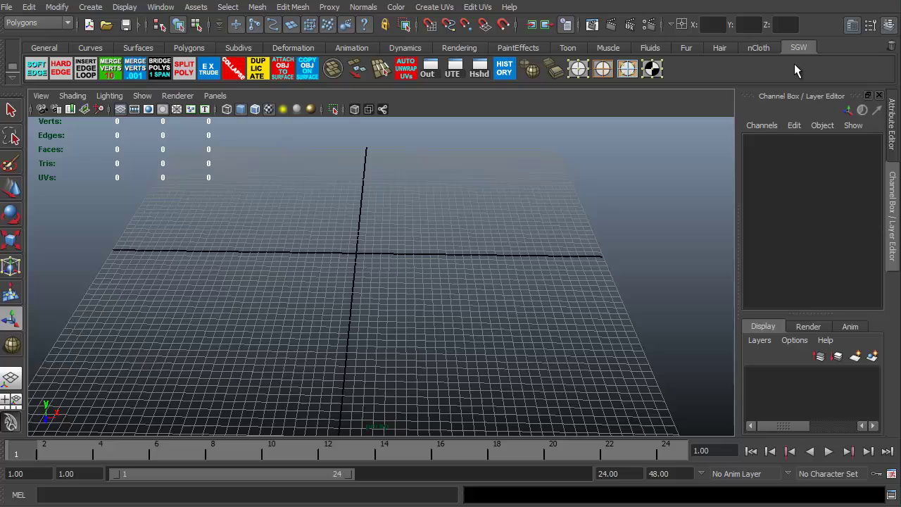
click(12, 73)
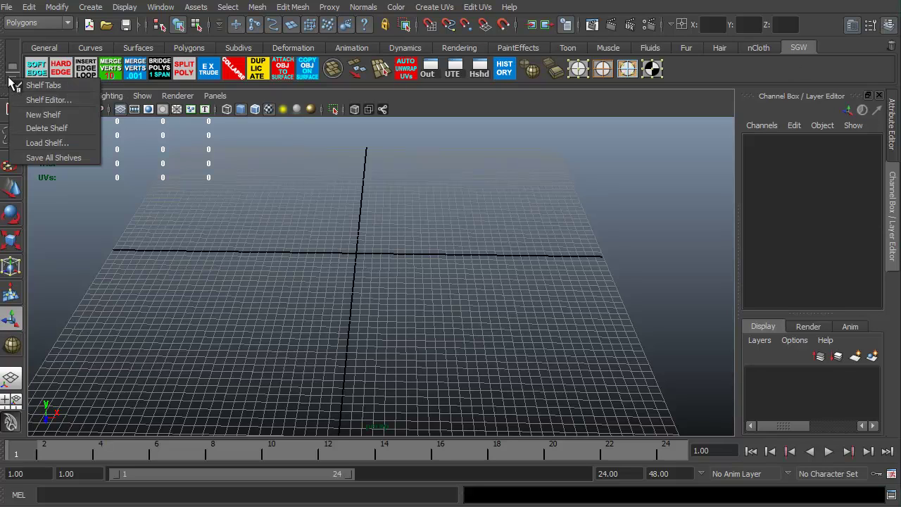
click(32, 113)
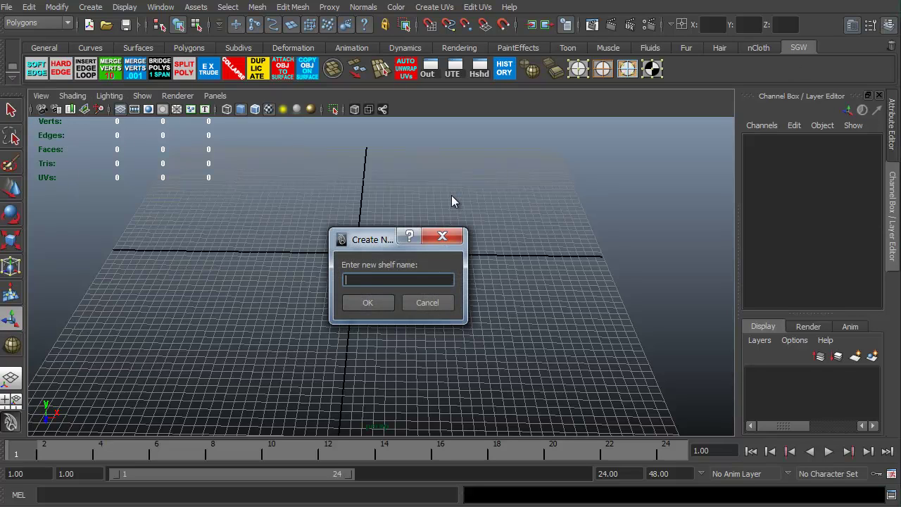
text(DEMO)
click(387, 304)
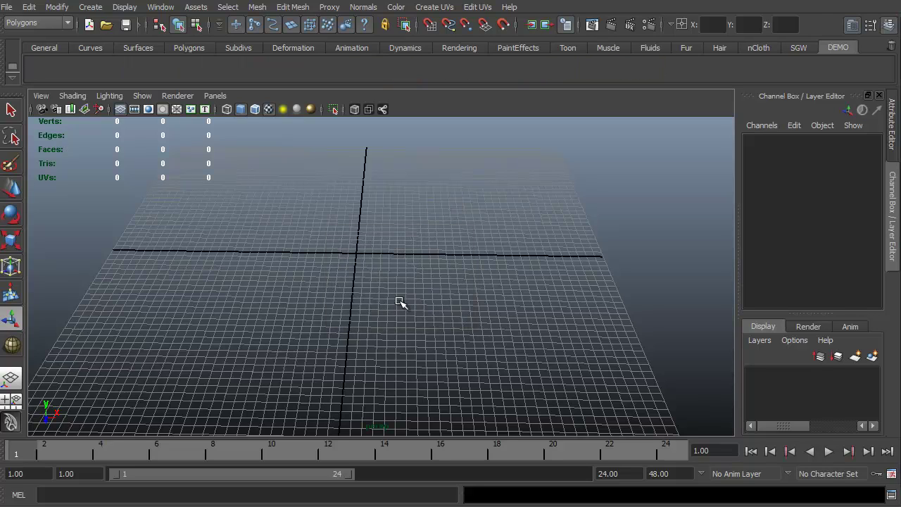
Add Outliner and UV Texture Editor buttons from the Window menu to the DEMO shelf.
click(158, 9)
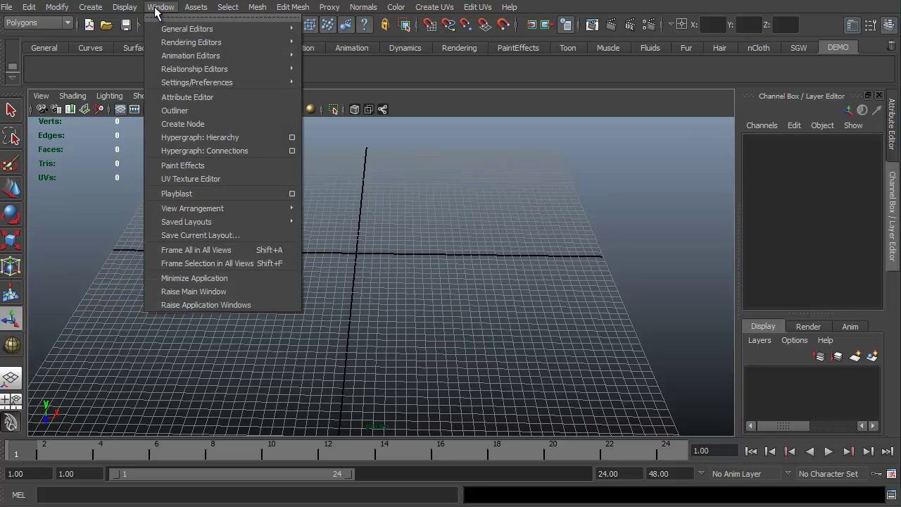
ctrl+shift+click(182, 110)
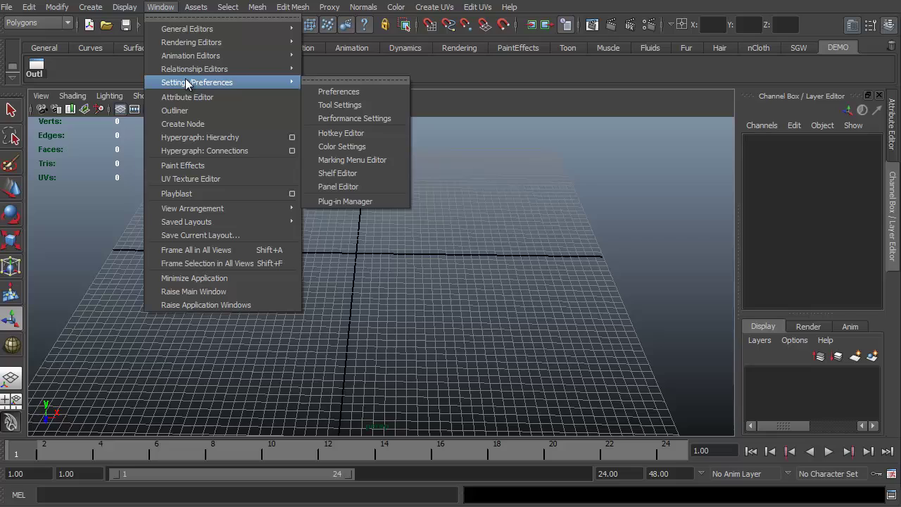
mouse_move(189, 83)
mouse_move(186, 42)
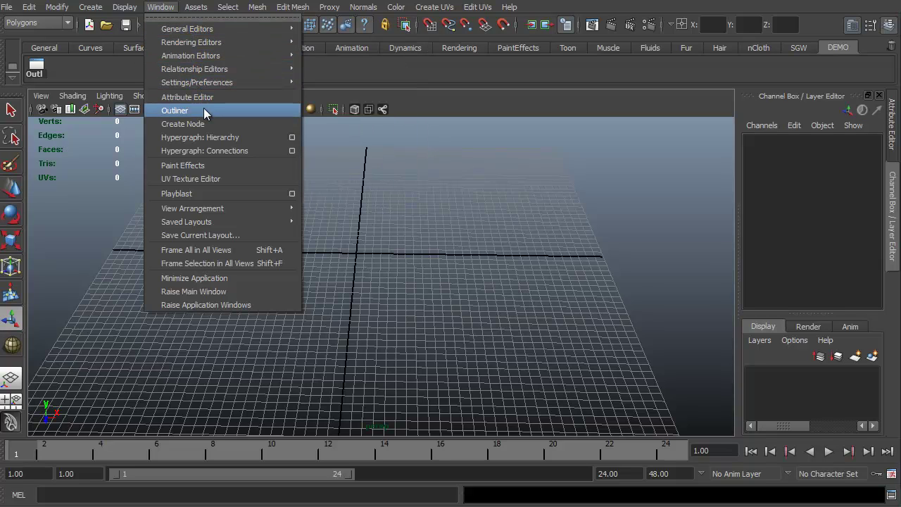
ctrl+shift+click(210, 179)
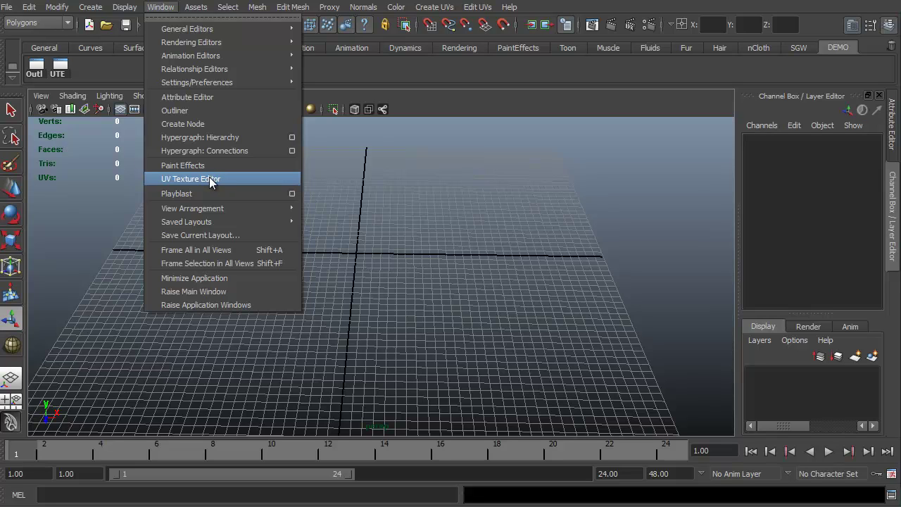
click(357, 72)
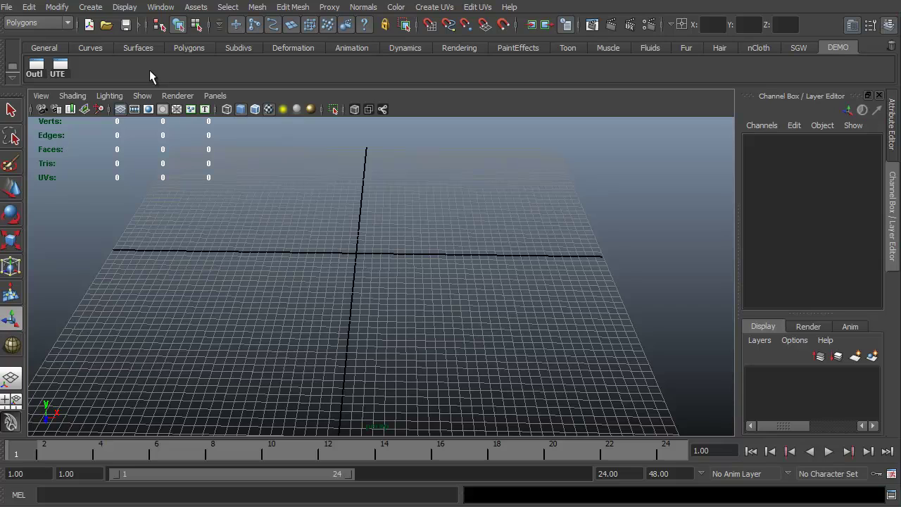
Show the SGW shelf again, then tumble and pan around the empty grid.
click(798, 47)
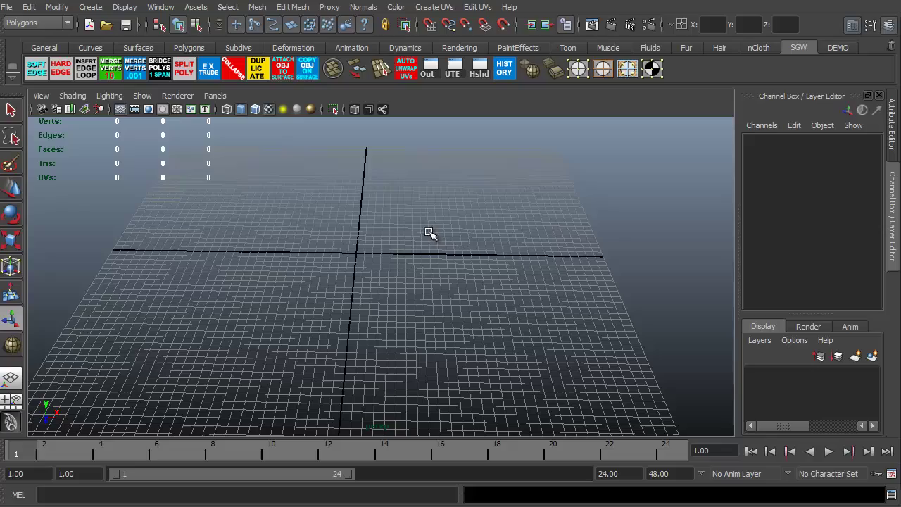
alt+middle_drag(346, 266, 362, 235)
alt+drag(362, 235, 331, 254)
alt+middle_drag(348, 242, 362, 243)
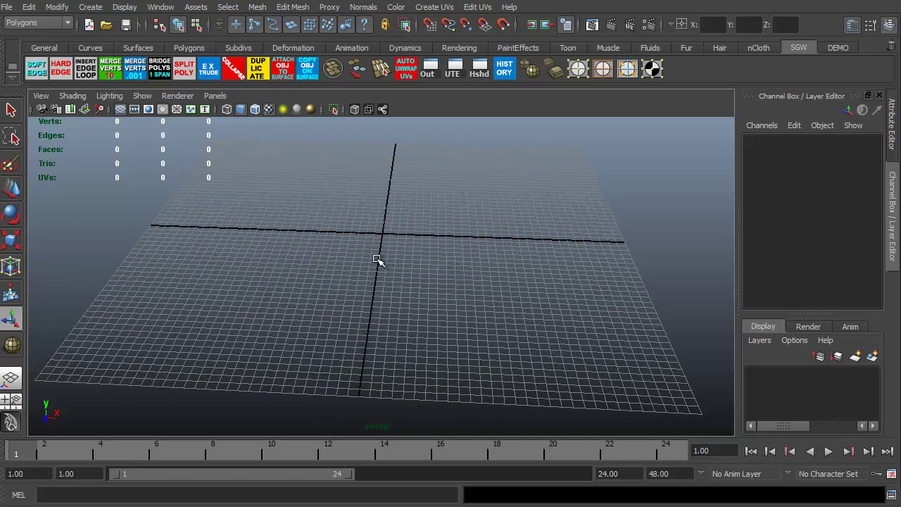
alt+drag(326, 263, 307, 240)
alt+middle_drag(308, 239, 312, 240)
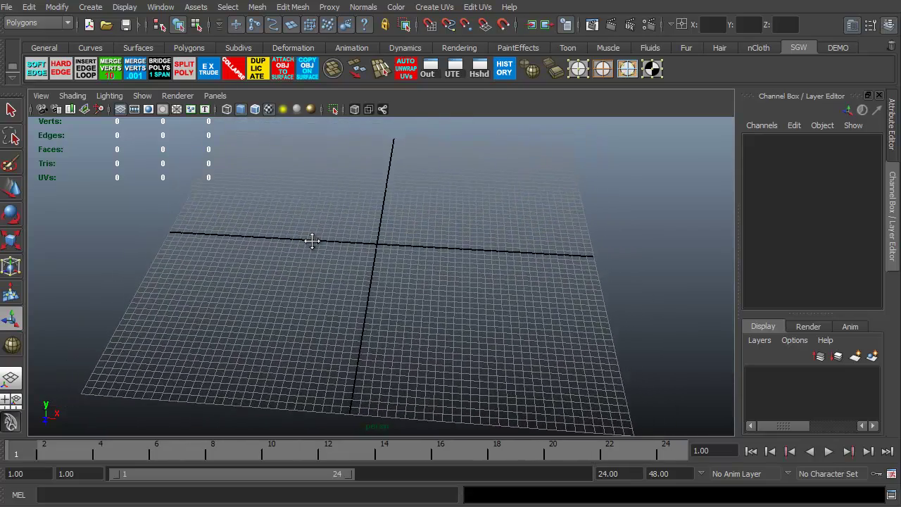
alt+drag(348, 279, 354, 299)
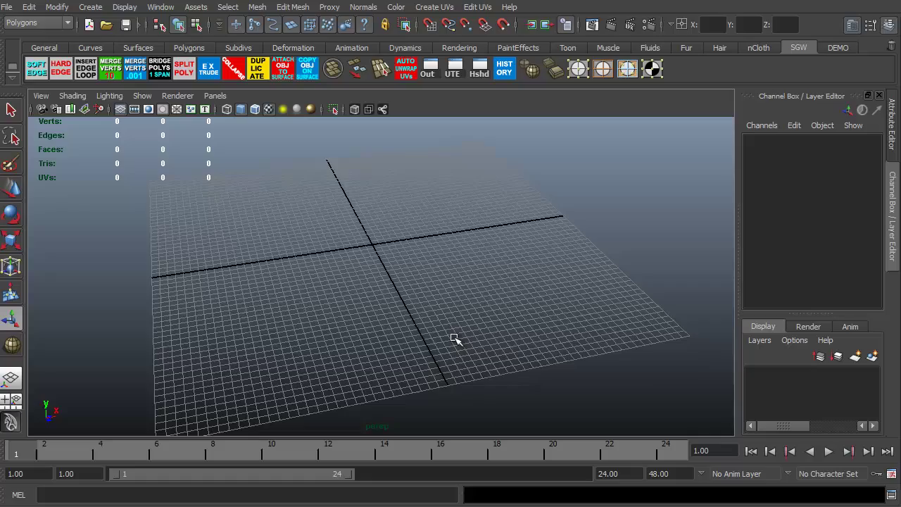
alt+drag(457, 345, 437, 359)
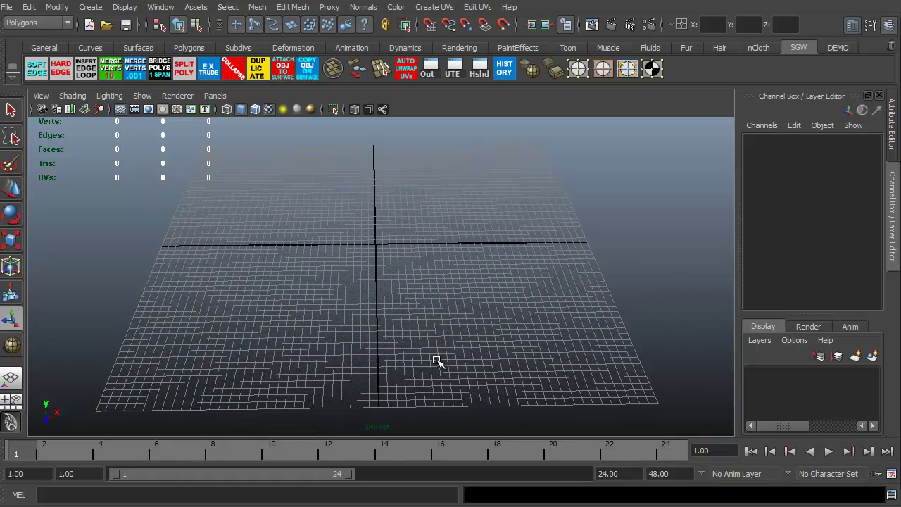